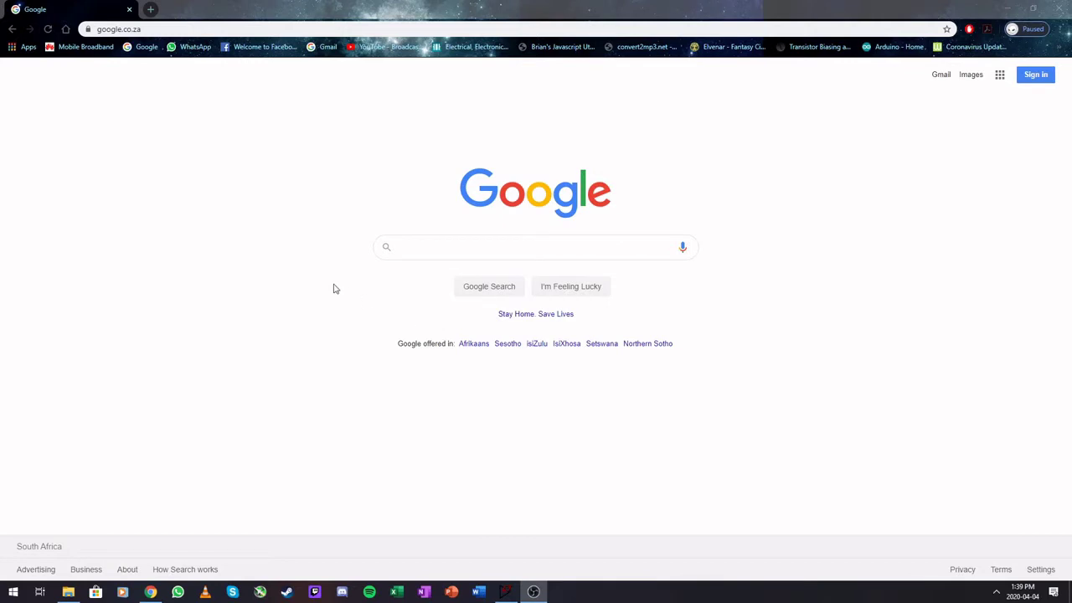
# - Search Google for 'spice model', then refine the query to 'spice models'
pyautogui.click(433, 252)
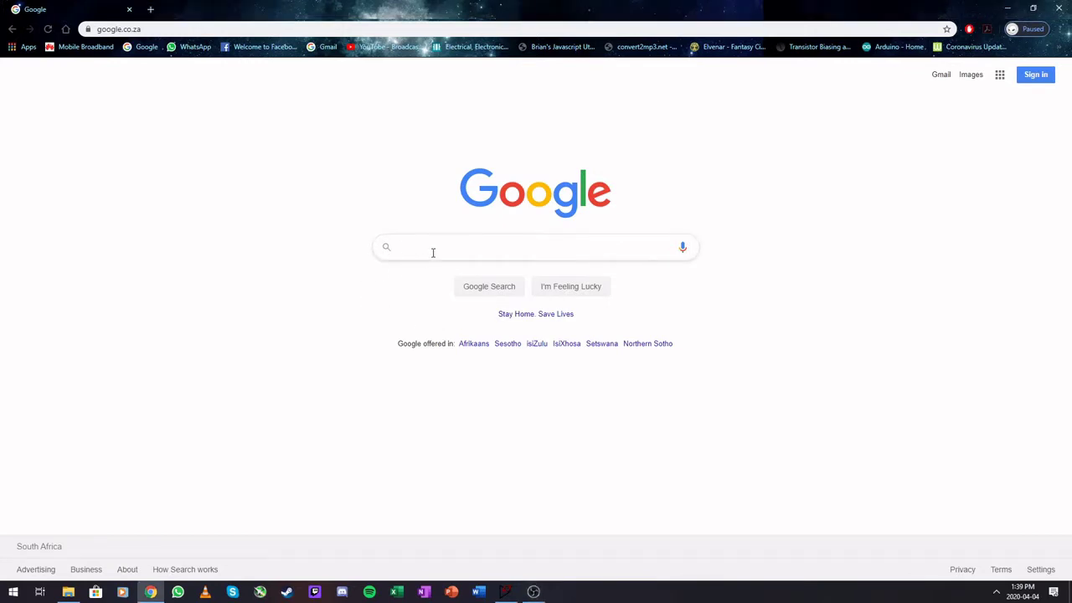
pyautogui.write('sp')
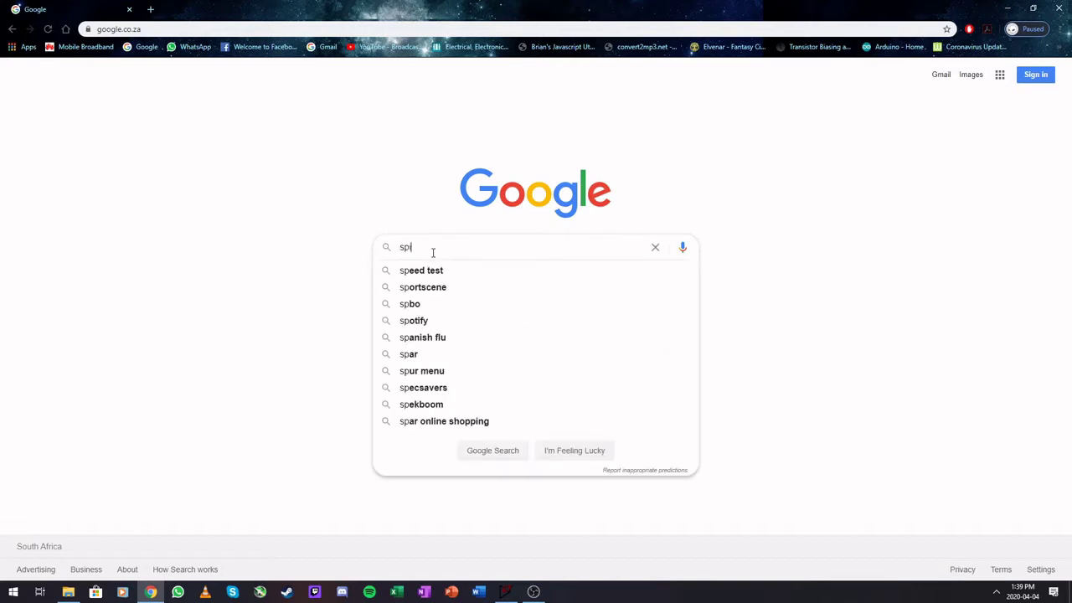
pyautogui.write('ice mod')
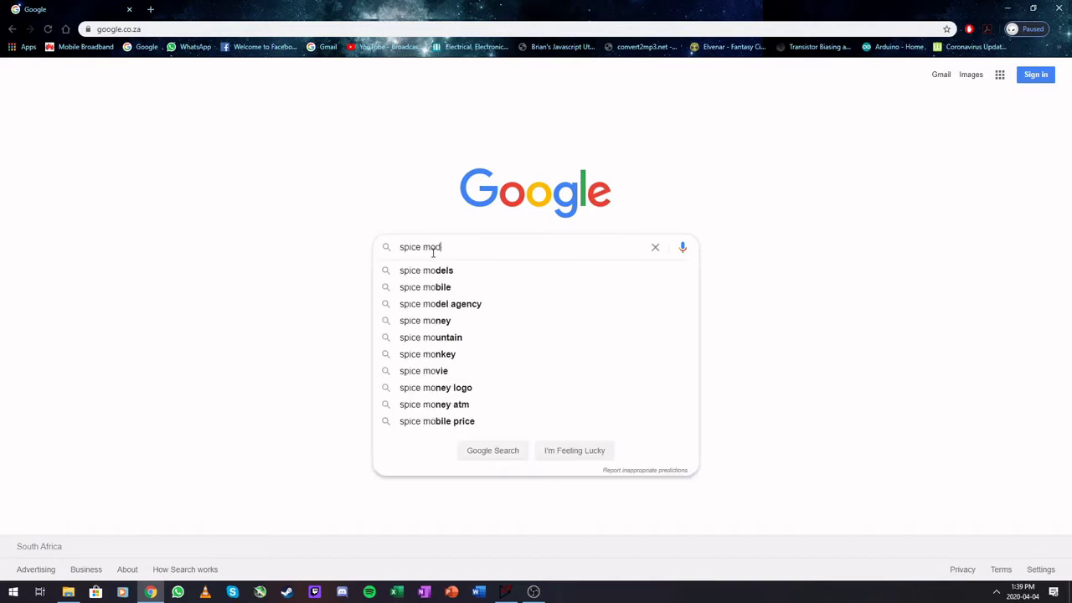
pyautogui.write('el')
pyautogui.press('Return')
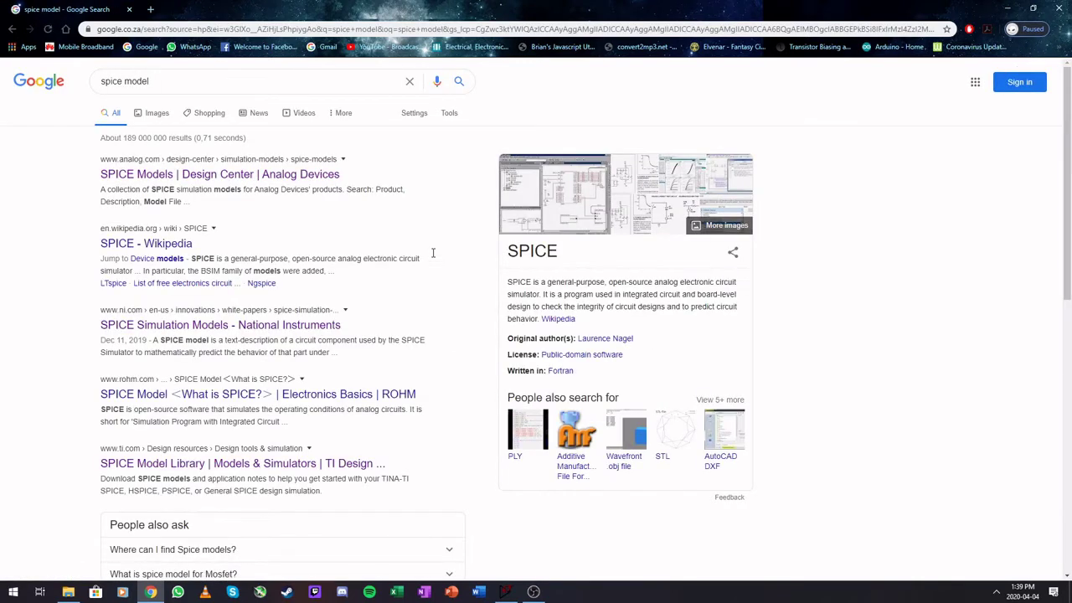
pyautogui.click(240, 81)
pyautogui.write('s')
pyautogui.press('Return')
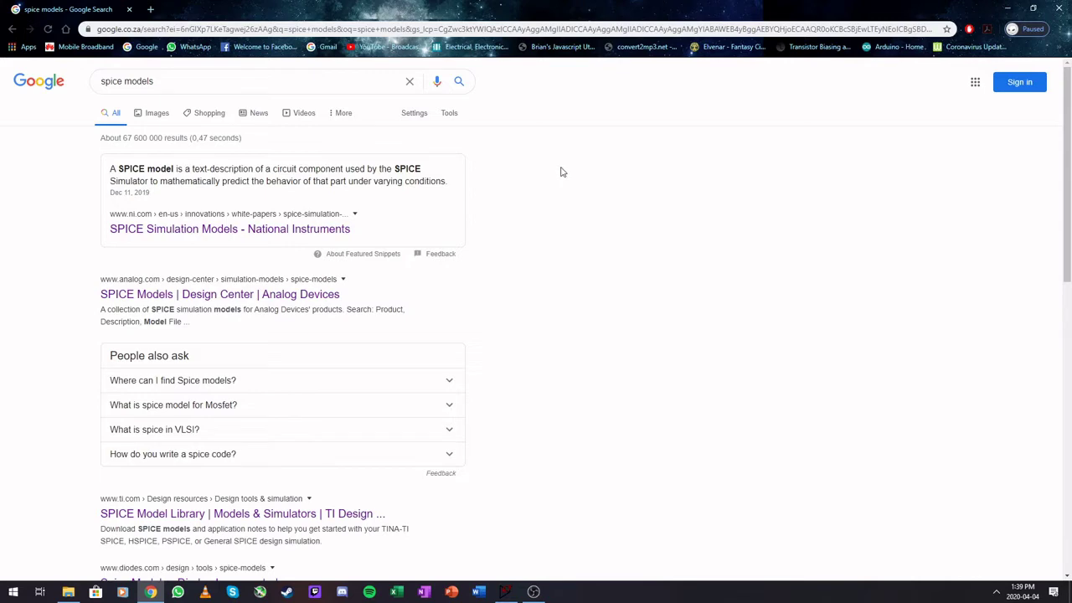
pyautogui.scroll(-5, 567, 240)
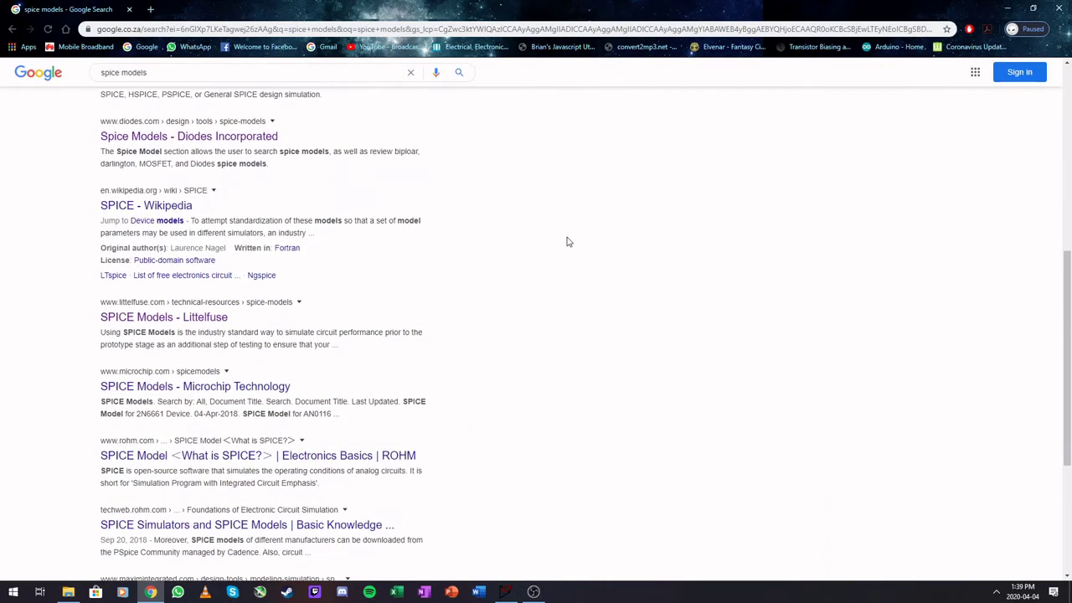
pyautogui.scroll(3, 568, 240)
pyautogui.scroll(2, 567, 241)
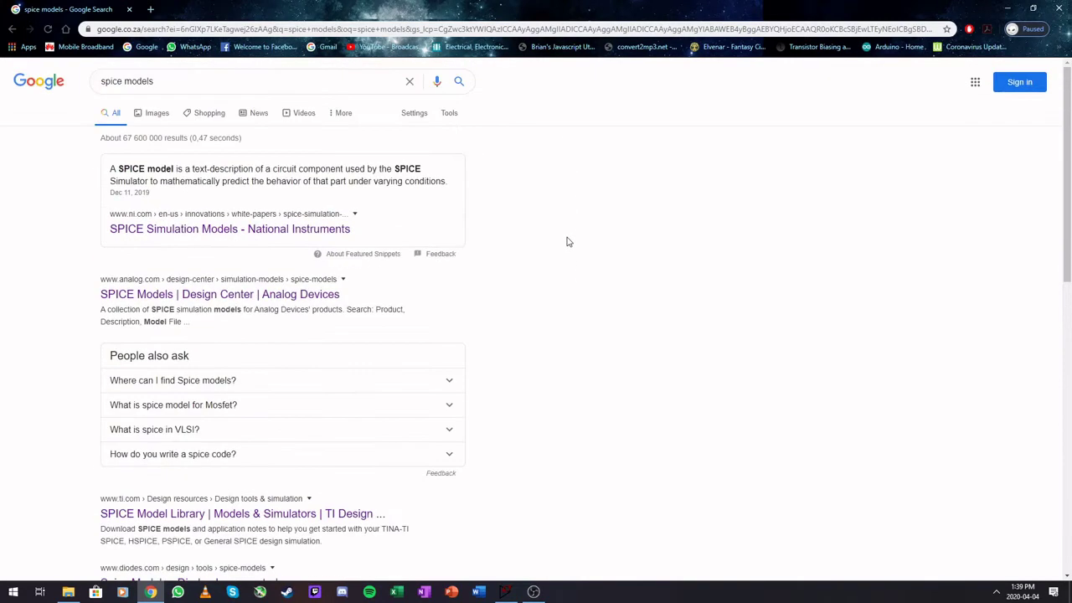
# - Open the National Instruments SPICE Simulation Models result and scroll to its table of vendors
pyautogui.click(259, 237)
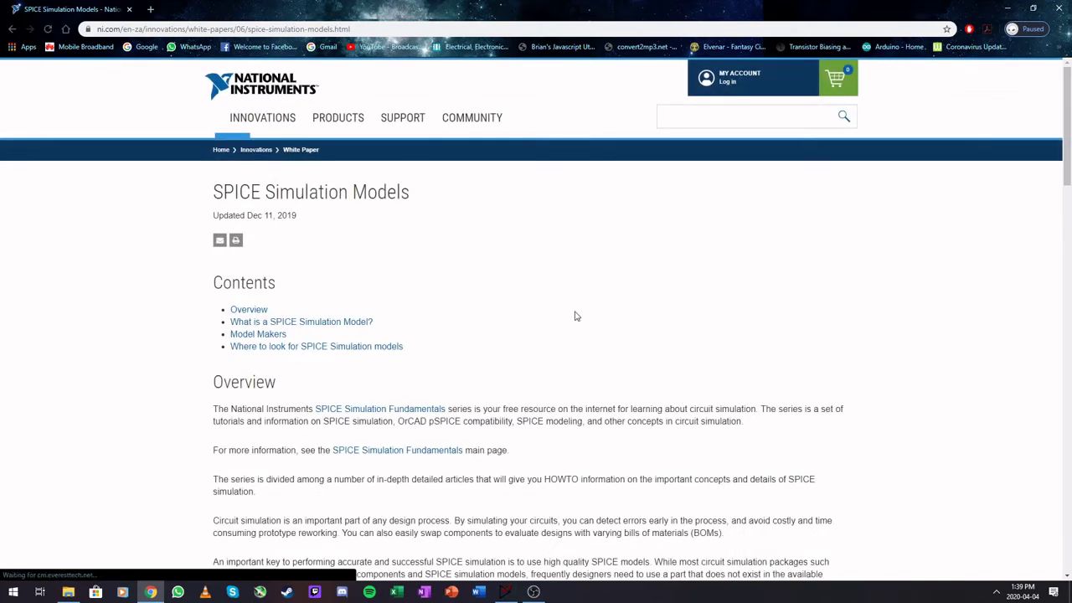
pyautogui.scroll(-7, 567, 396)
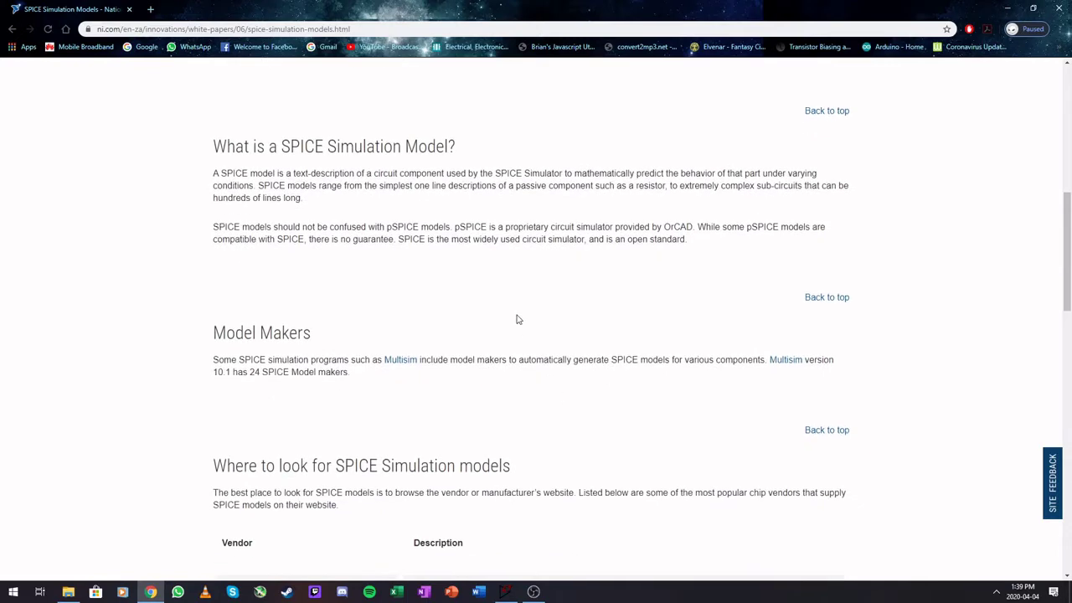
pyautogui.scroll(-5, 518, 316)
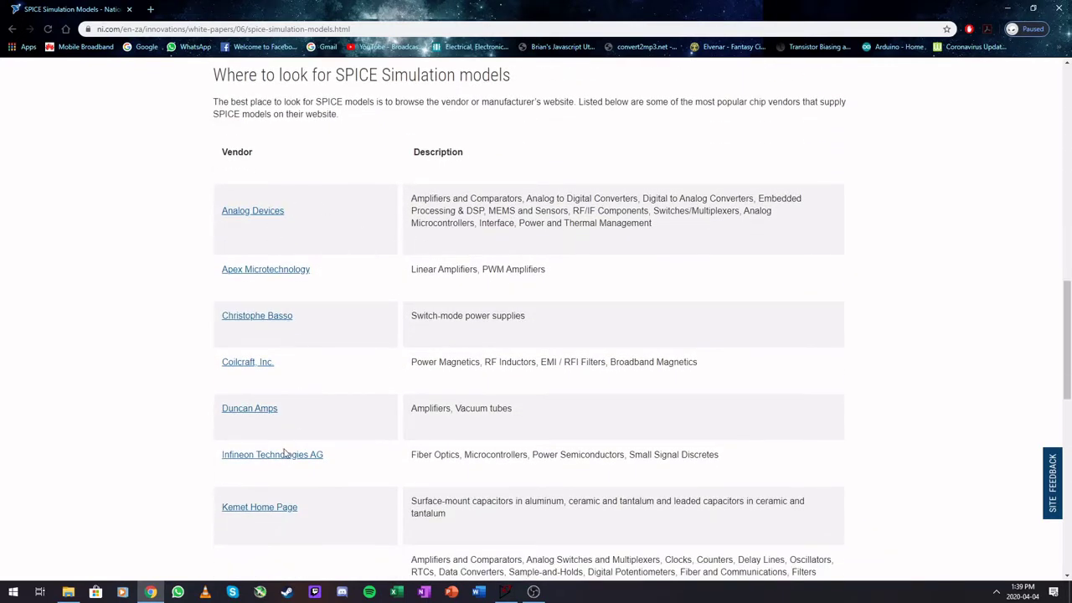
pyautogui.scroll(-3, 265, 524)
pyautogui.scroll(-4, 265, 529)
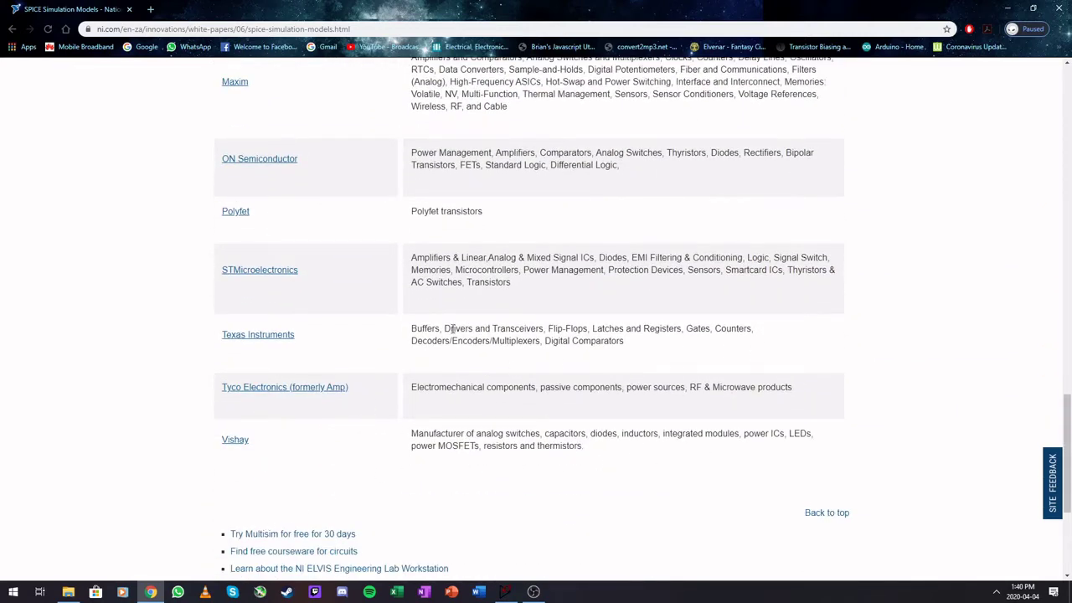
pyautogui.scroll(5, 683, 187)
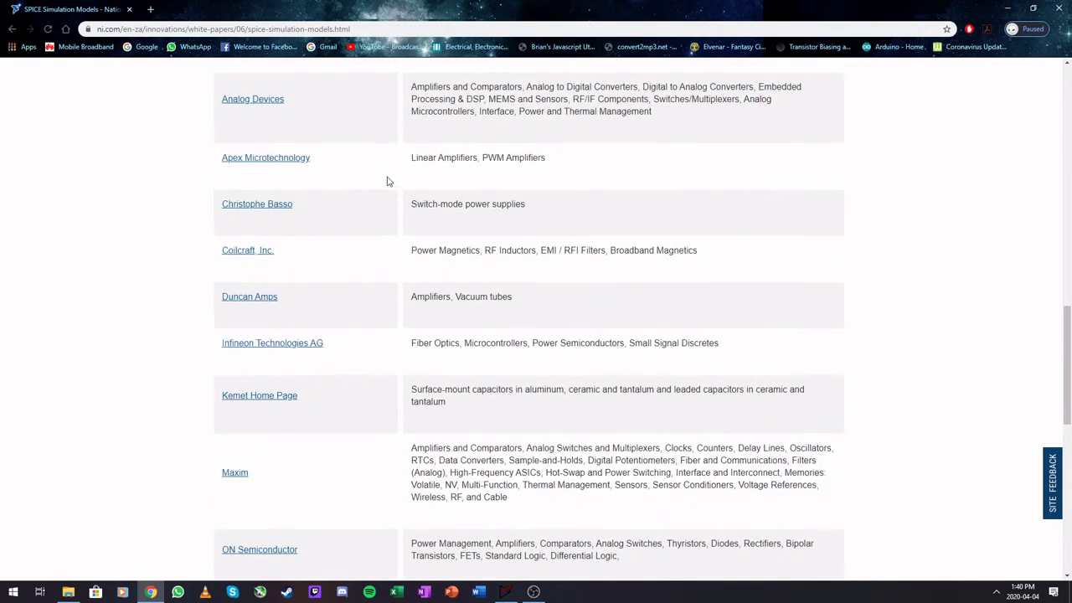
pyautogui.scroll(1, 383, 184)
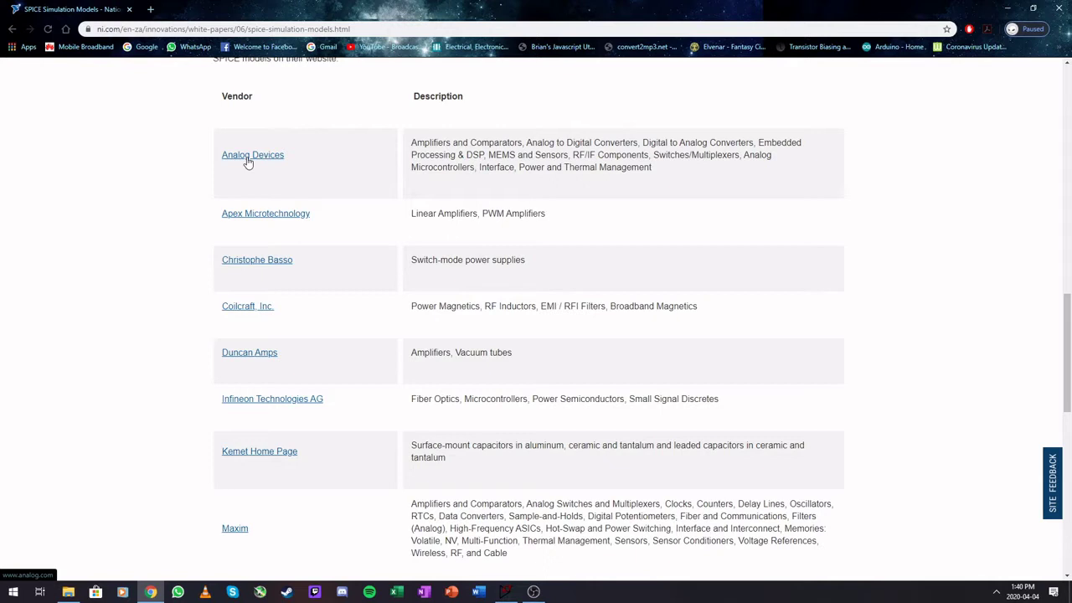
pyautogui.scroll(-3, 145, 401)
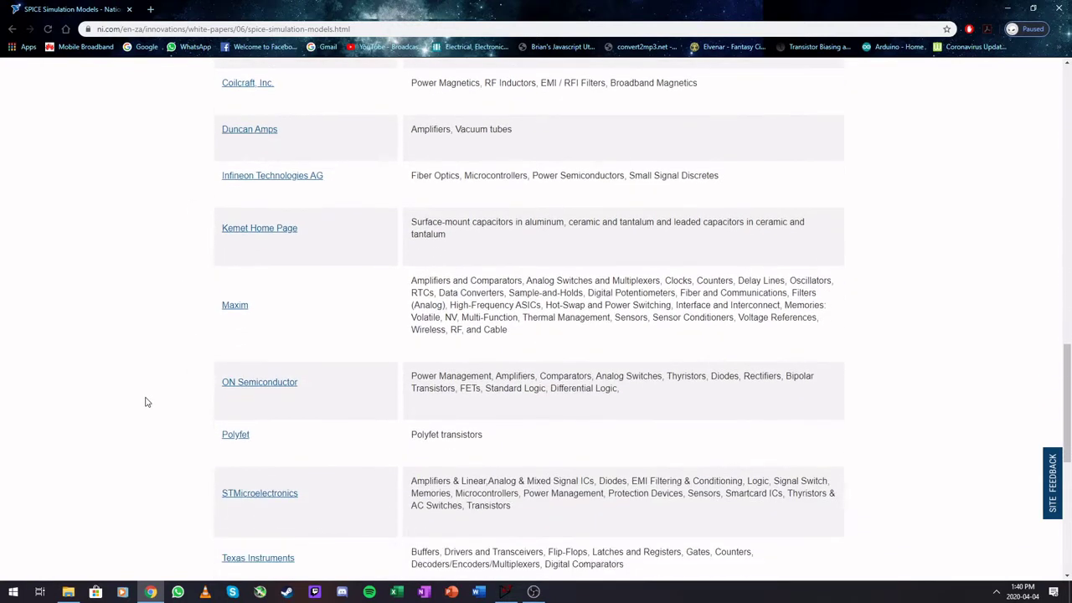
# - Go to the ON Semiconductor site, search for part tip31, and scroll down the TIP31A product page
pyautogui.click(268, 388)
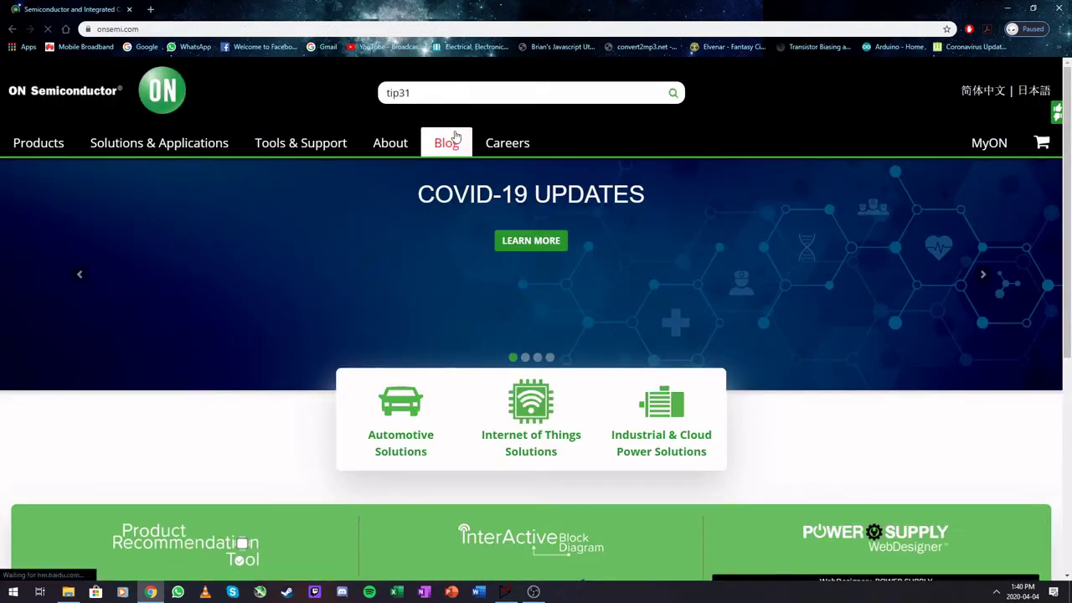
pyautogui.click(442, 92)
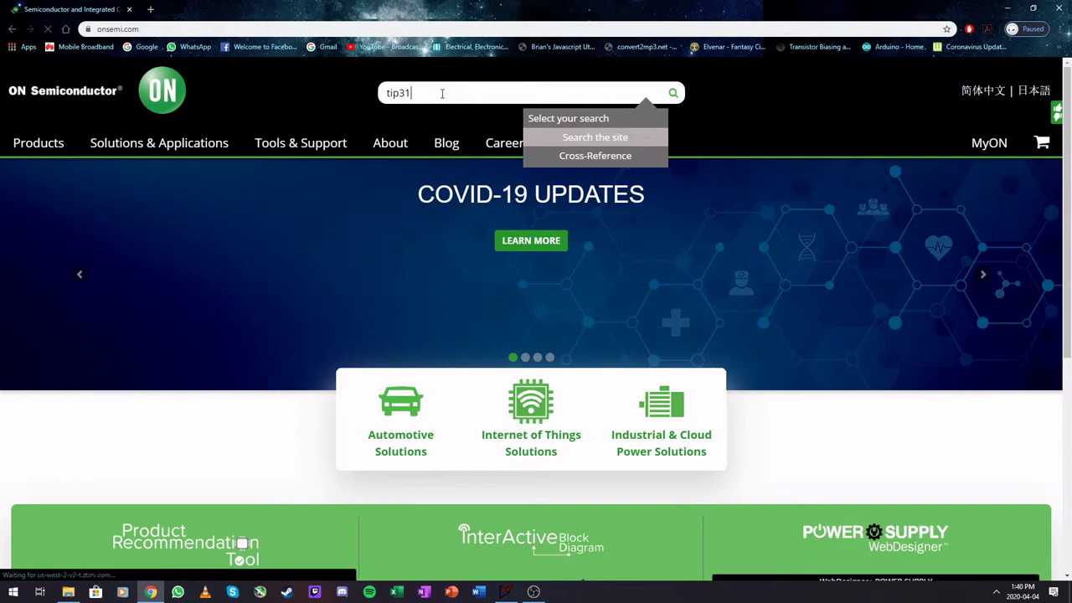
pyautogui.click(410, 114)
pyautogui.click(414, 93)
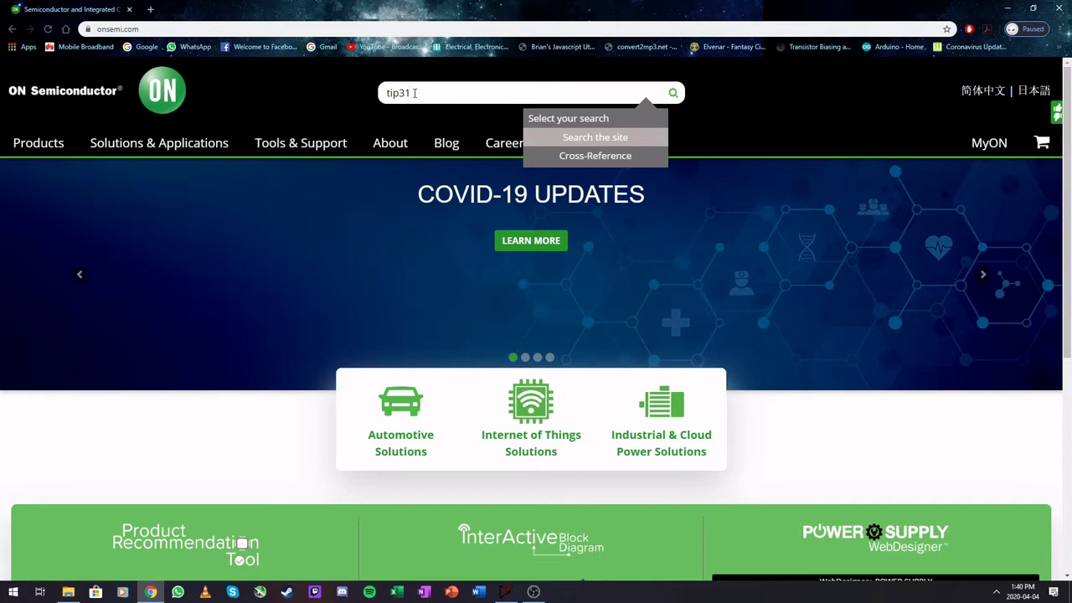
pyautogui.press('Return')
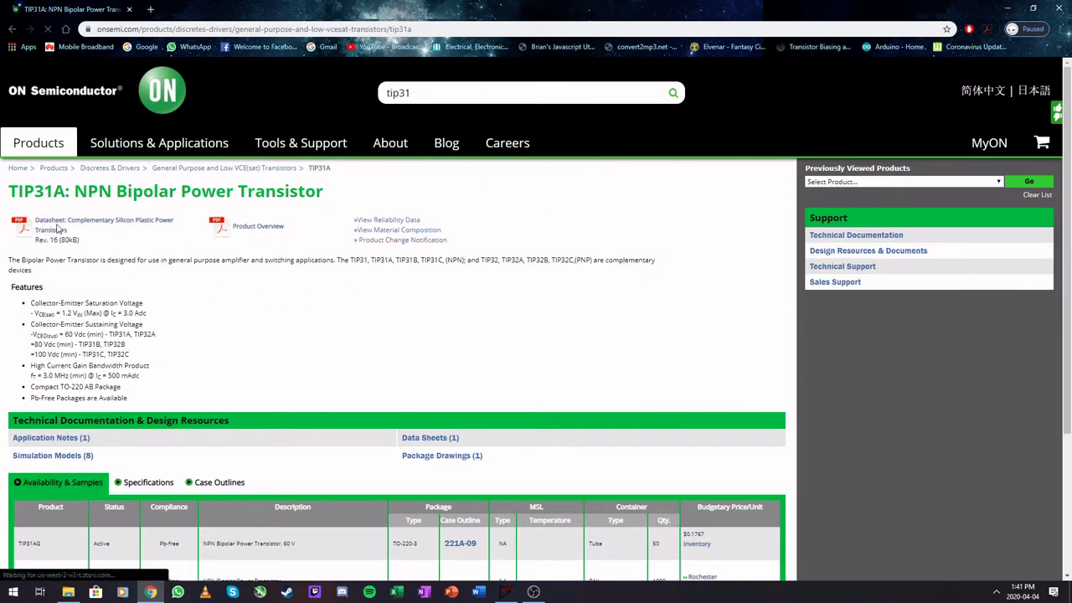
pyautogui.scroll(-3, 299, 304)
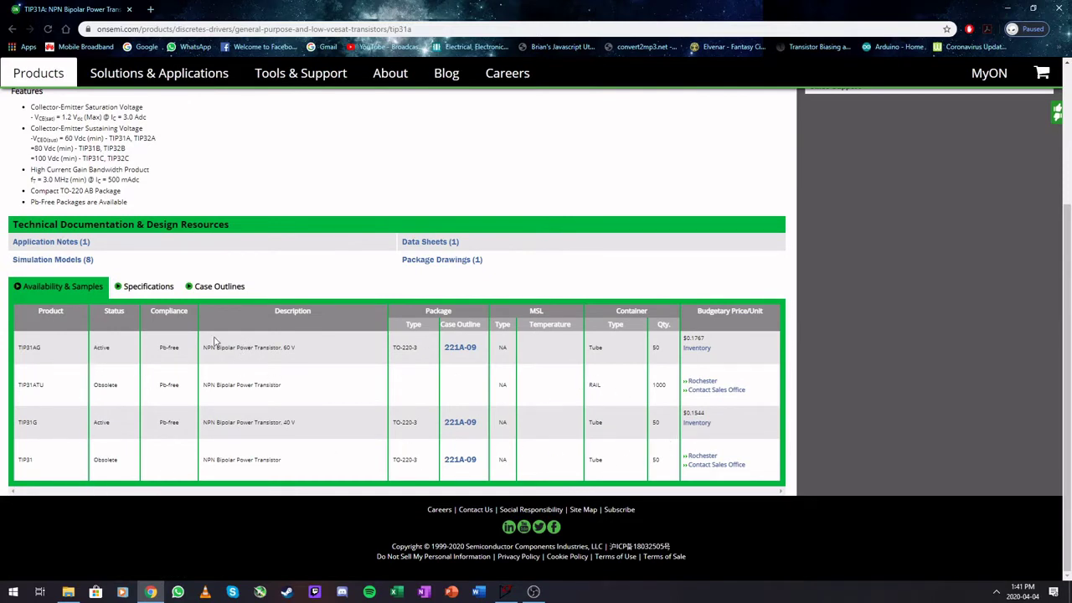
# - Show the Simulation Models (8) list with Saber, PSpice, Spice2 and Spice3 models for TIP31 and TIP31A
pyautogui.moveTo(51, 263)
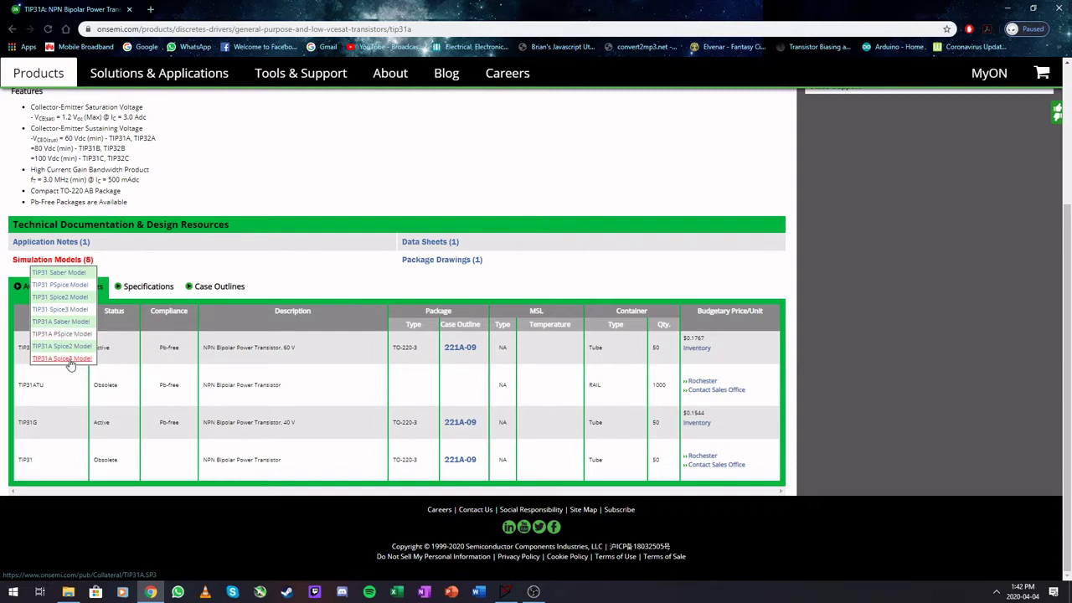
# - Download the TIP31A Spice3 model file TIP31A.SP3 and bring up its download options
pyautogui.click(70, 360)
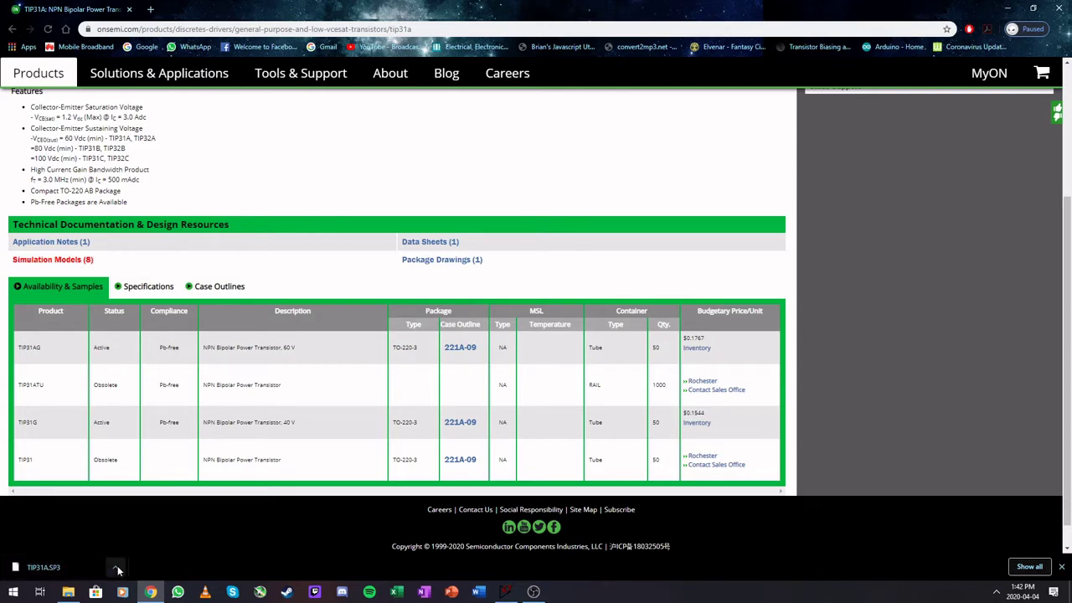
pyautogui.click(116, 568)
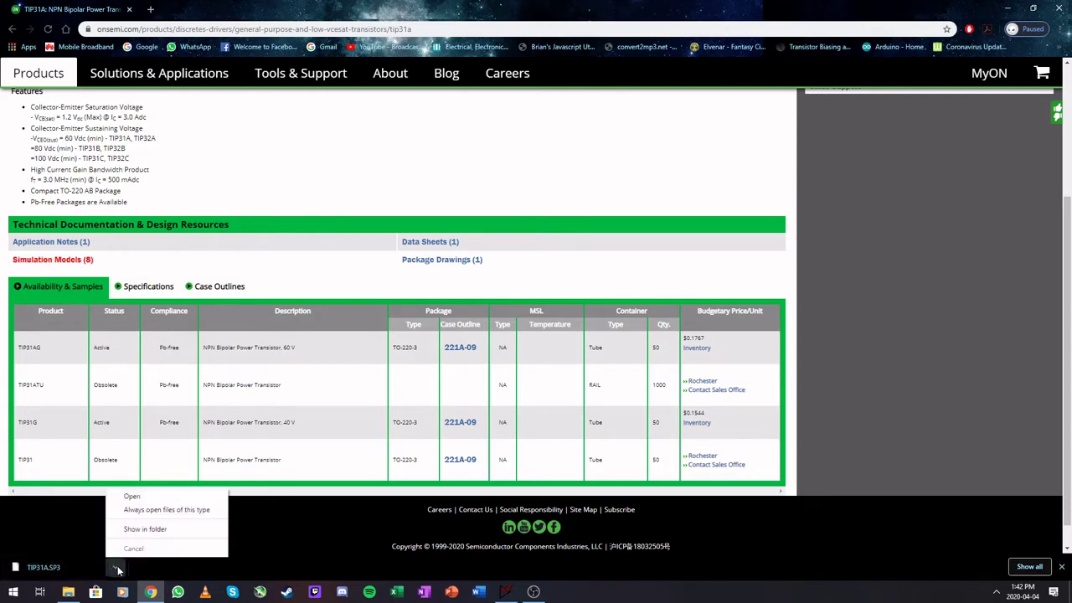
# - Open TIP31A.SP3 from the Downloads folder in Notepad without making Notepad the default app
pyautogui.click(157, 533)
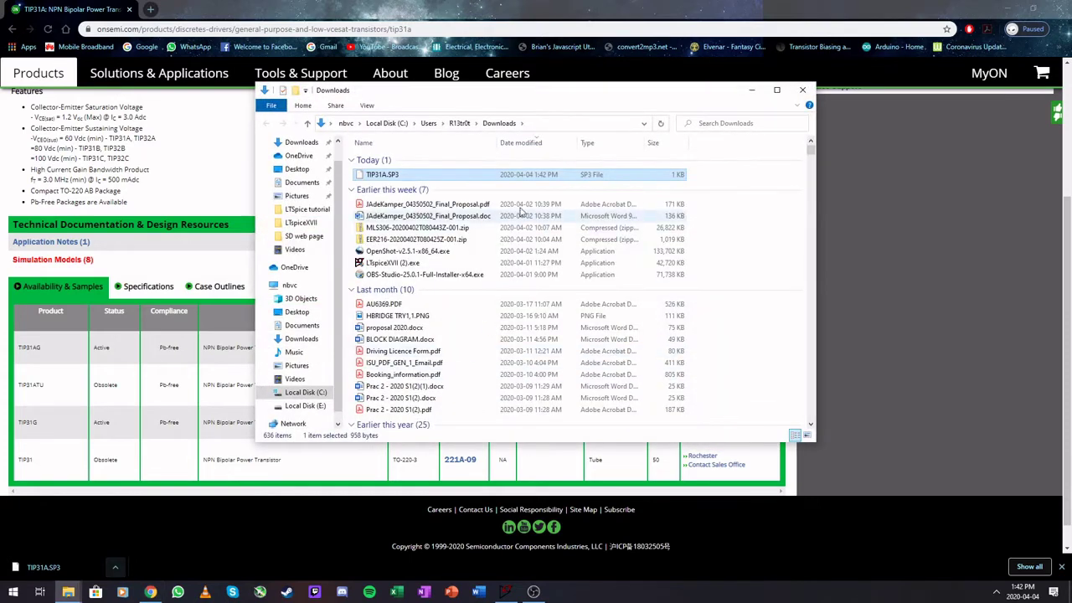
pyautogui.rightClick(414, 180)
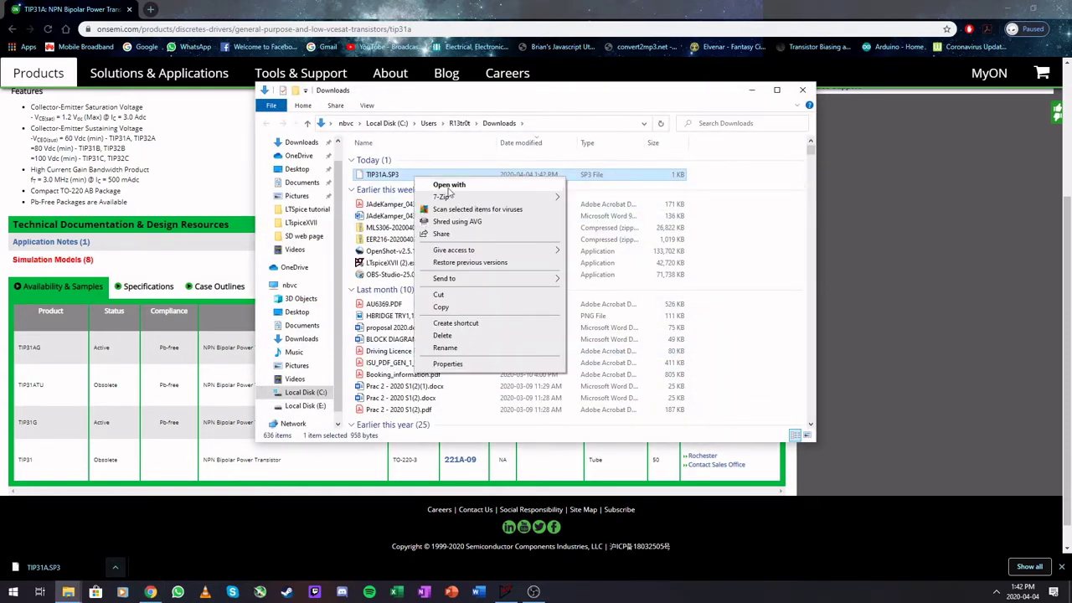
pyautogui.click(445, 190)
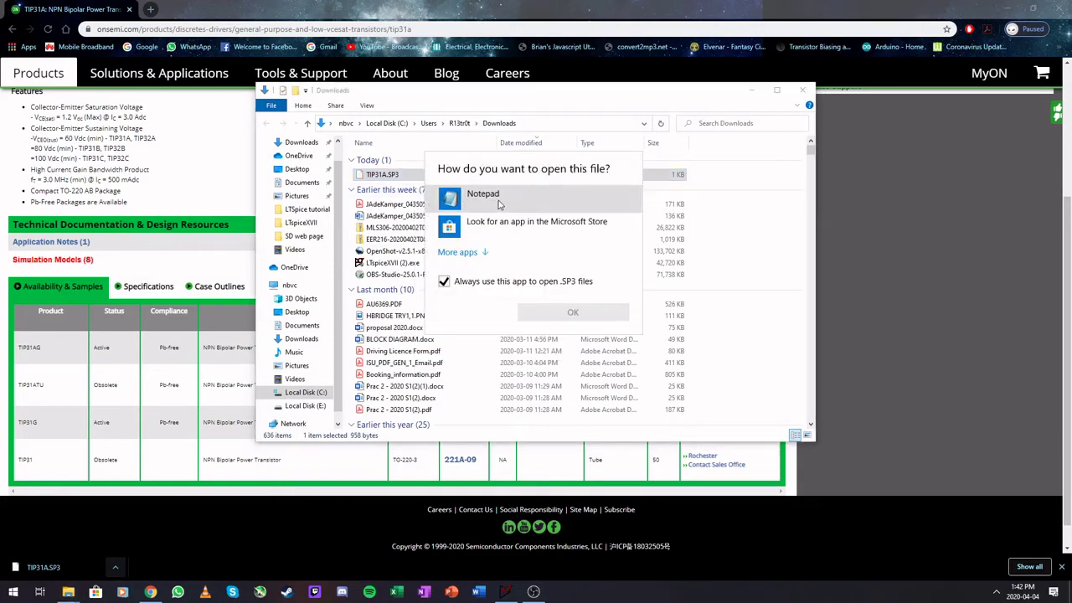
pyautogui.click(470, 199)
pyautogui.click(444, 282)
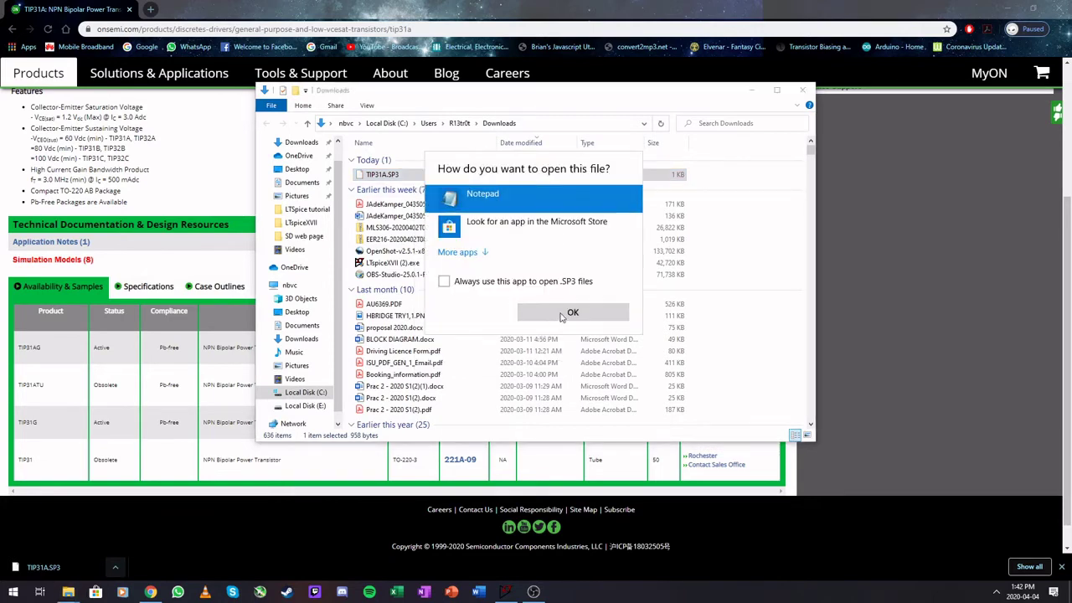
pyautogui.click(562, 315)
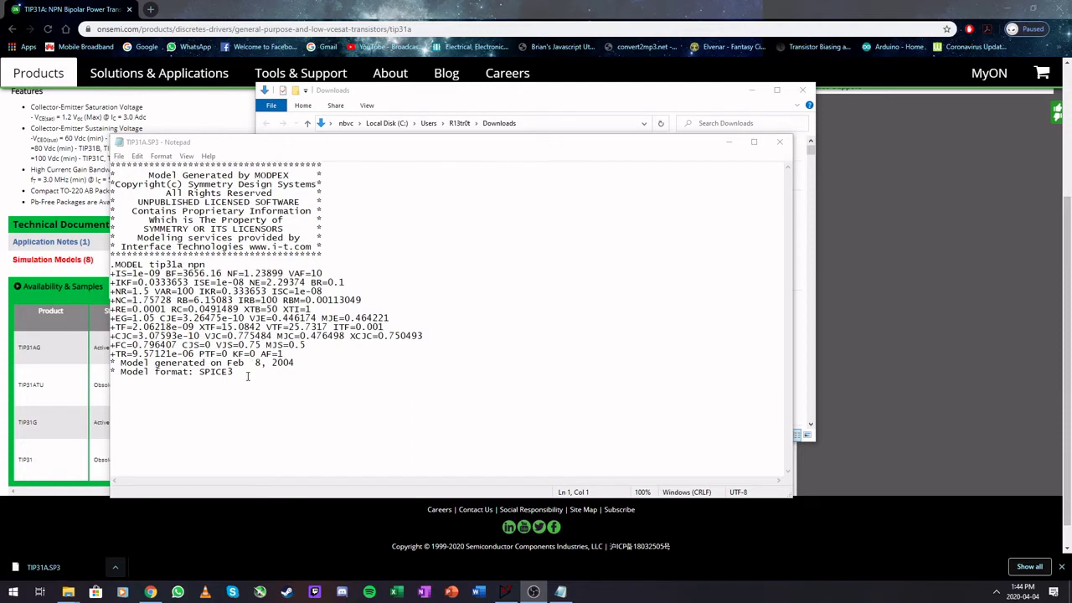
# - Copy the full tip31a npn .MODEL text, then close Notepad and the Downloads window
pyautogui.moveTo(242, 375); pyautogui.dragTo(96, 168)
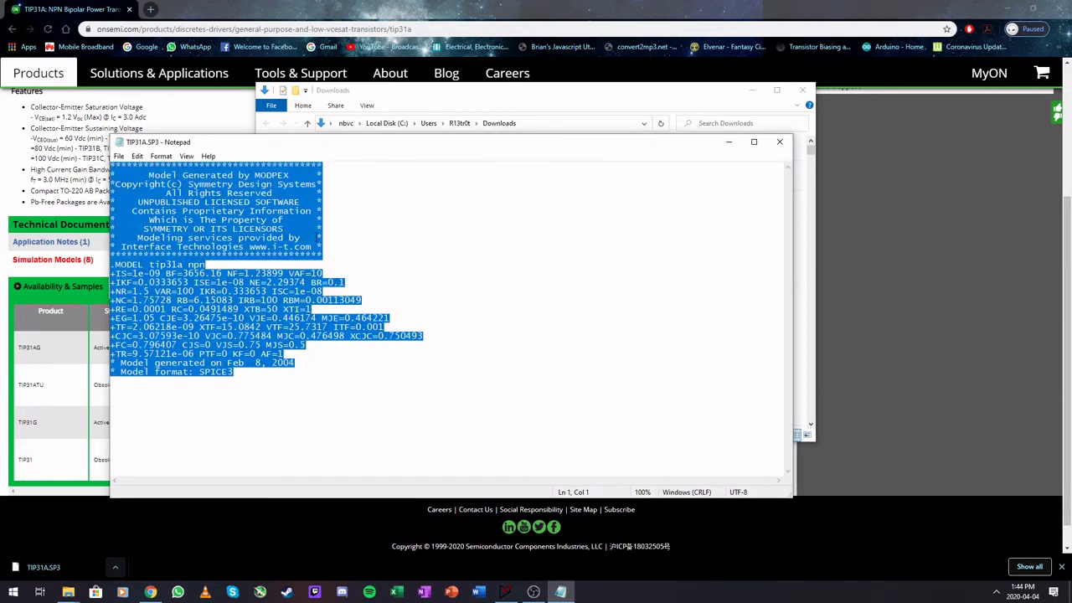
pyautogui.rightClick(235, 318)
pyautogui.click(255, 355)
pyautogui.click(451, 320)
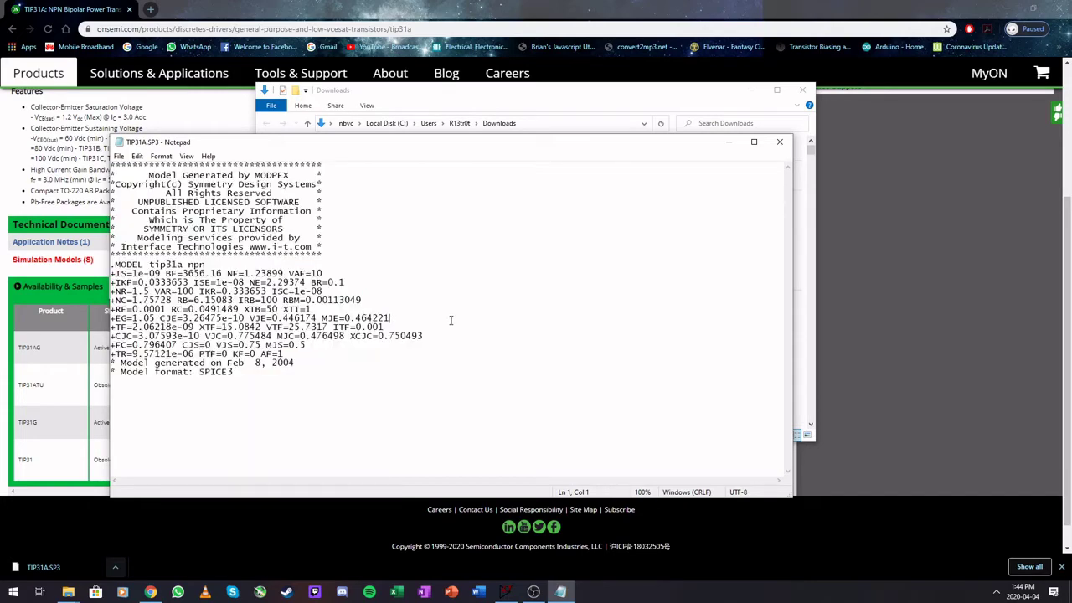
pyautogui.click(784, 147)
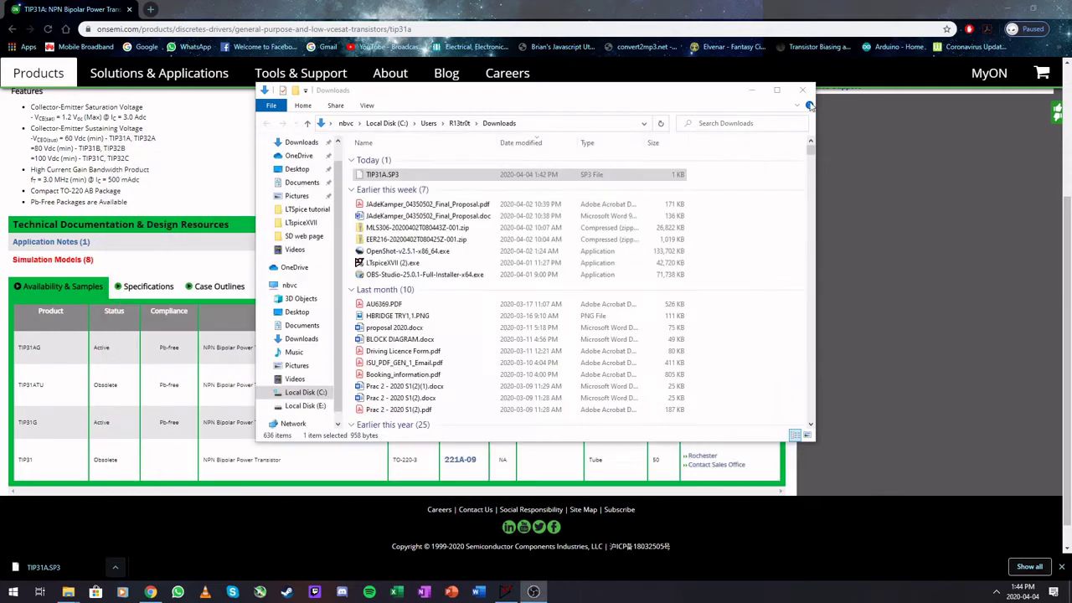
pyautogui.click(806, 89)
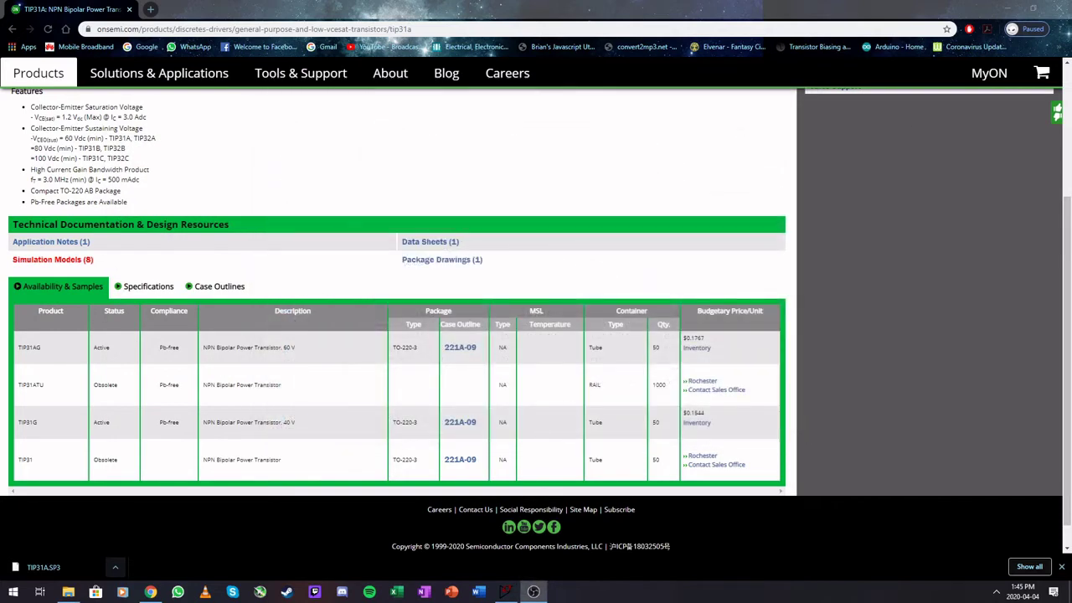
# - Switch to LTspice showing the Draft9.asc NPN emitter-follower schematic with the SINE(0 7 1k) source
pyautogui.hotkey('alt', 'Tab')
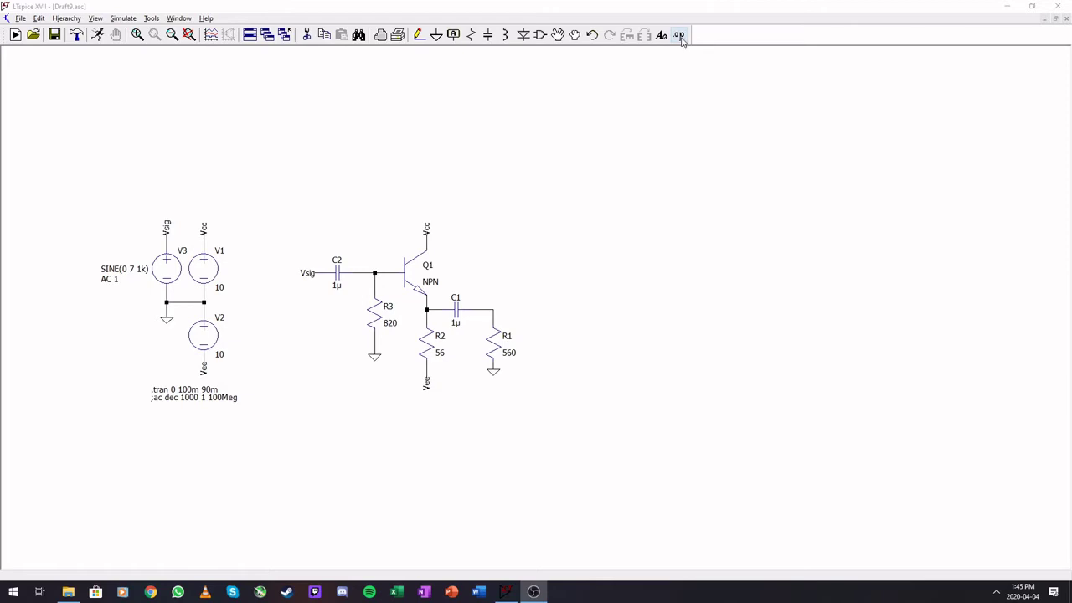
# - Paste the tip31a npn .MODEL as a SPICE directive right of the circuit, then zoom to fit
pyautogui.click(680, 36)
pyautogui.hotkey('ctrl', 'v')
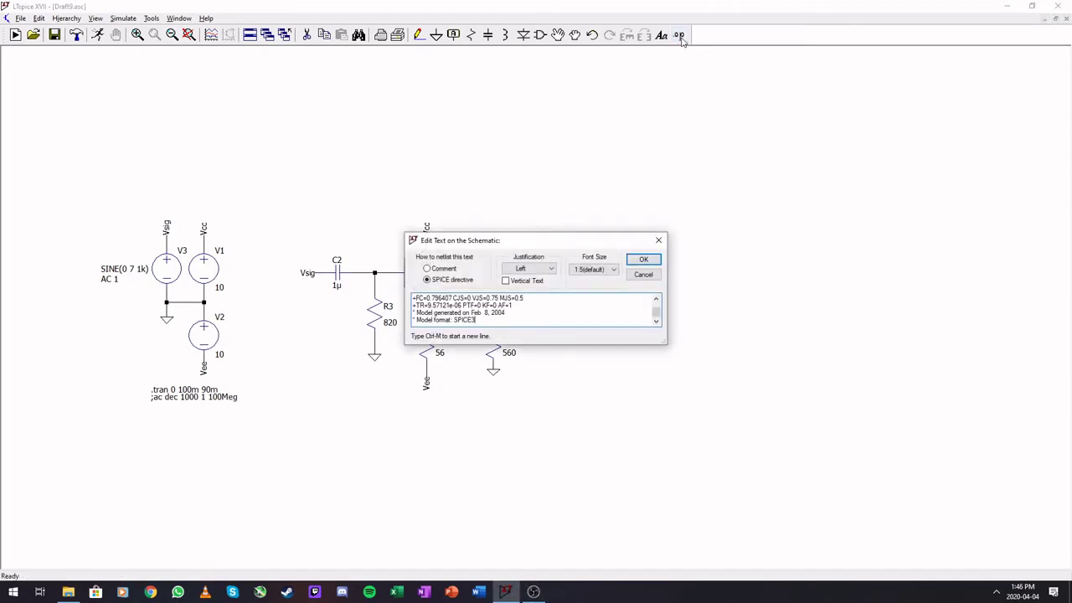
pyautogui.click(646, 261)
pyautogui.click(546, 188)
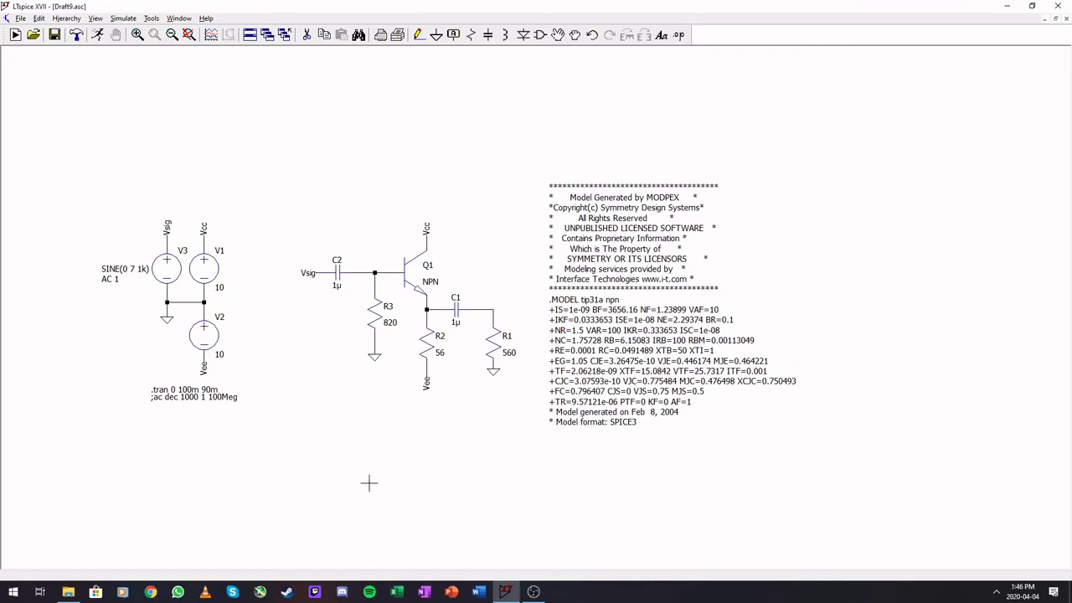
pyautogui.press('space')
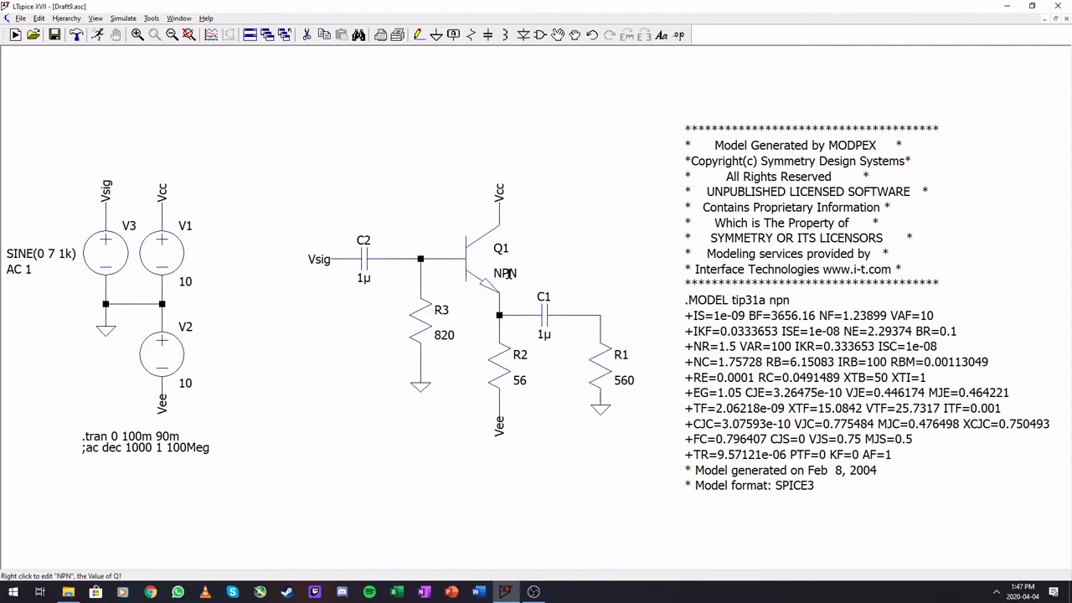
# - Change transistor Q1's value from NPN to tip31a
pyautogui.rightClick(508, 274)
pyautogui.write('tip31a')
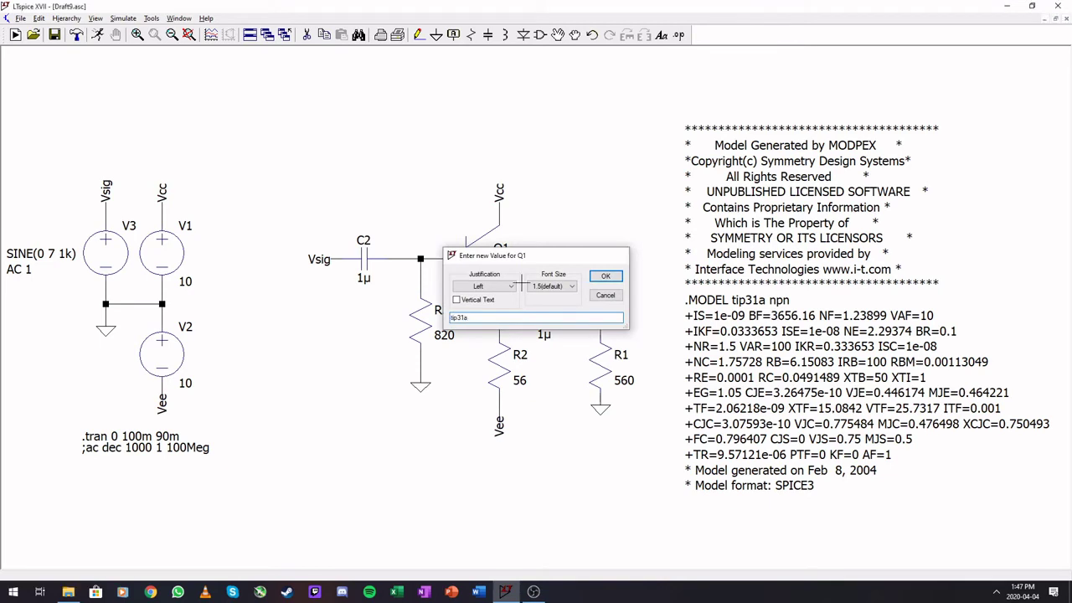
pyautogui.press('Return')
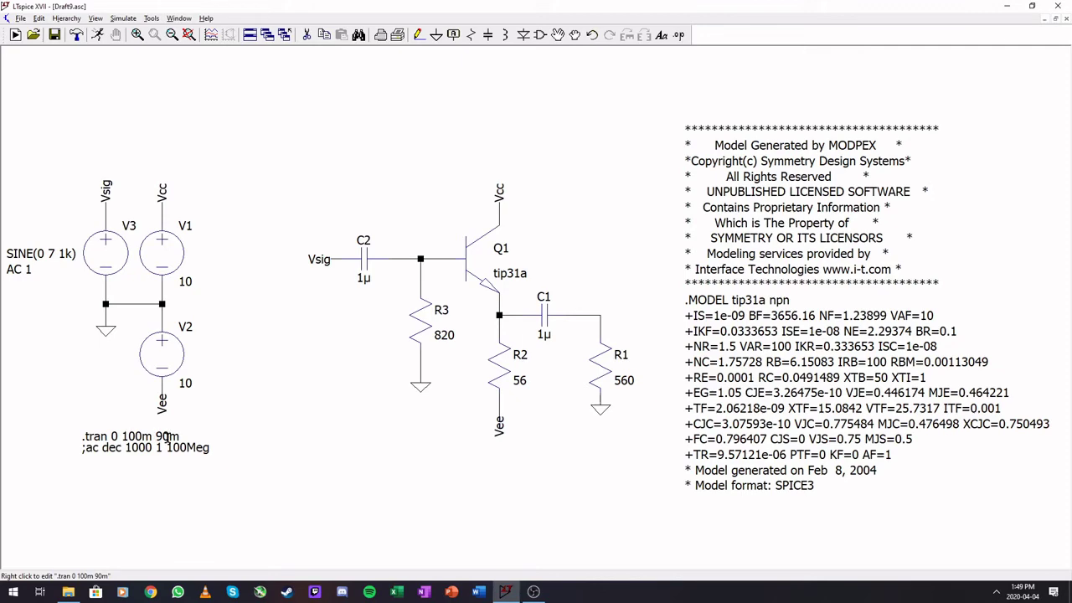
# - Run the transient simulation and plot V(vsig) and the C1–R1 node voltage V(n003)
pyautogui.click(98, 38)
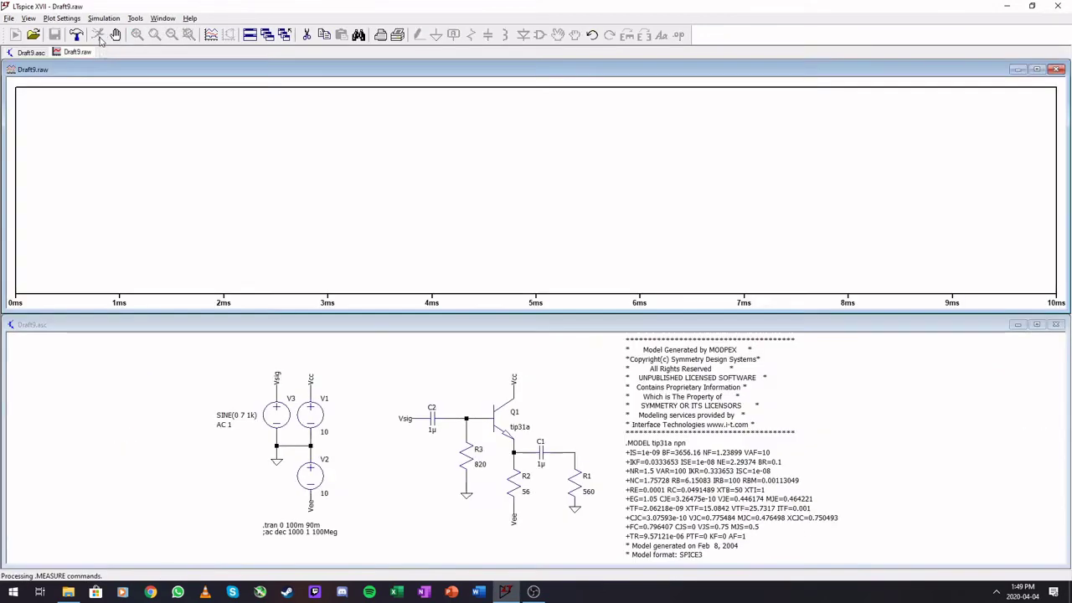
pyautogui.click(419, 418)
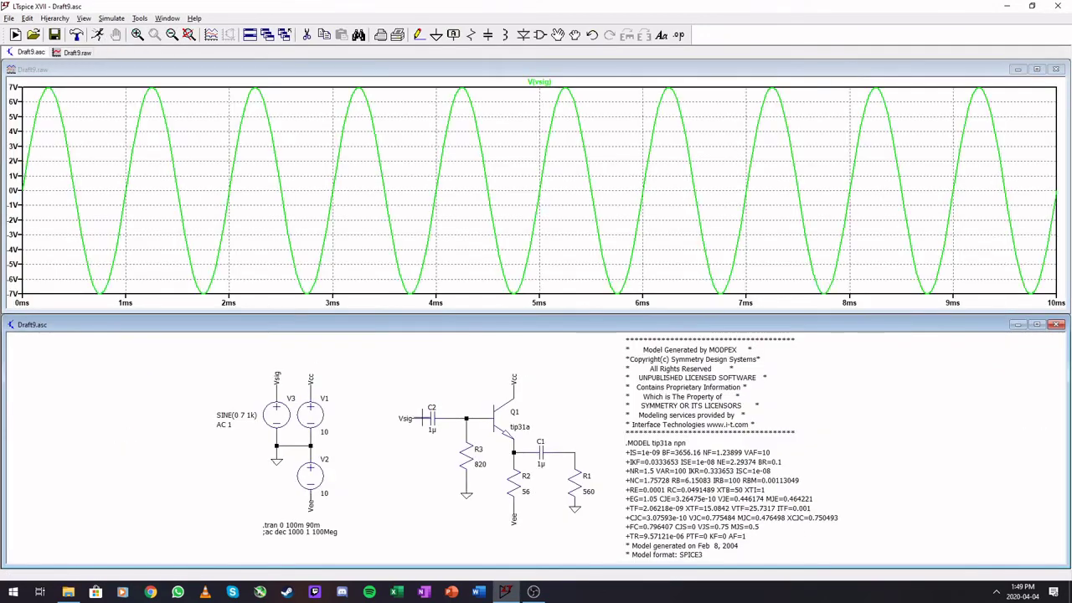
pyautogui.click(576, 454)
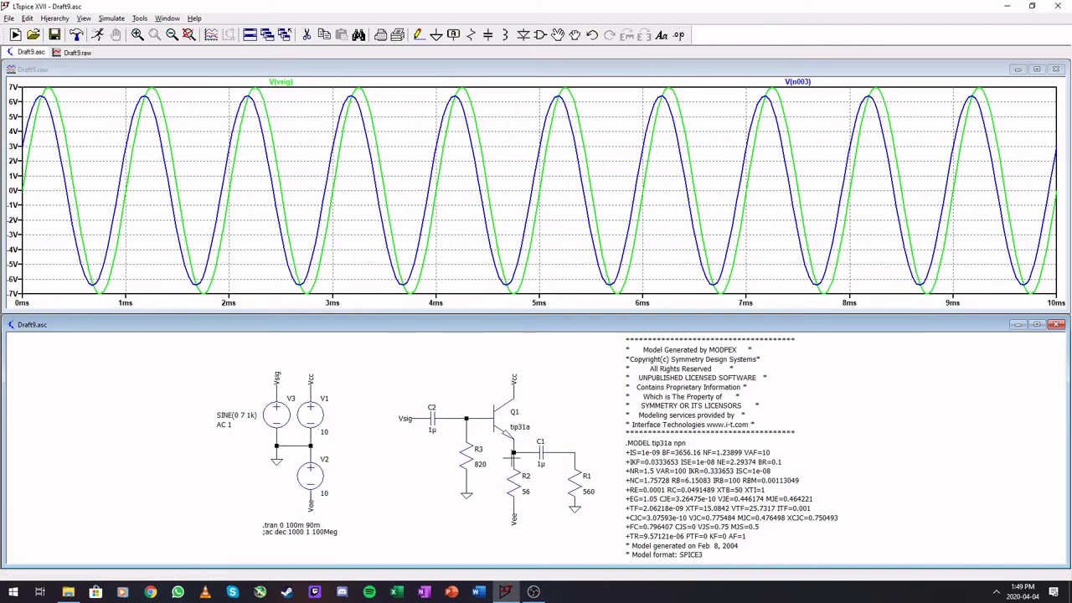
# - Uncomment the .ac dec 1000 1 100Meg directive by deleting its leading semicolon
pyautogui.rightClick(270, 533)
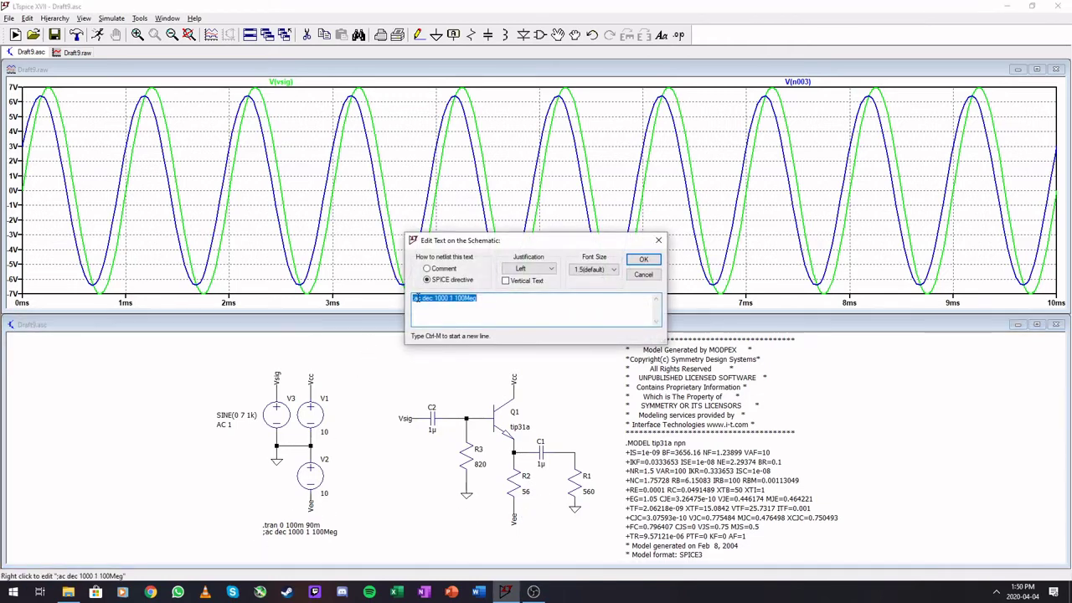
pyautogui.click(414, 298)
pyautogui.press('Delete')
pyautogui.press('Return')
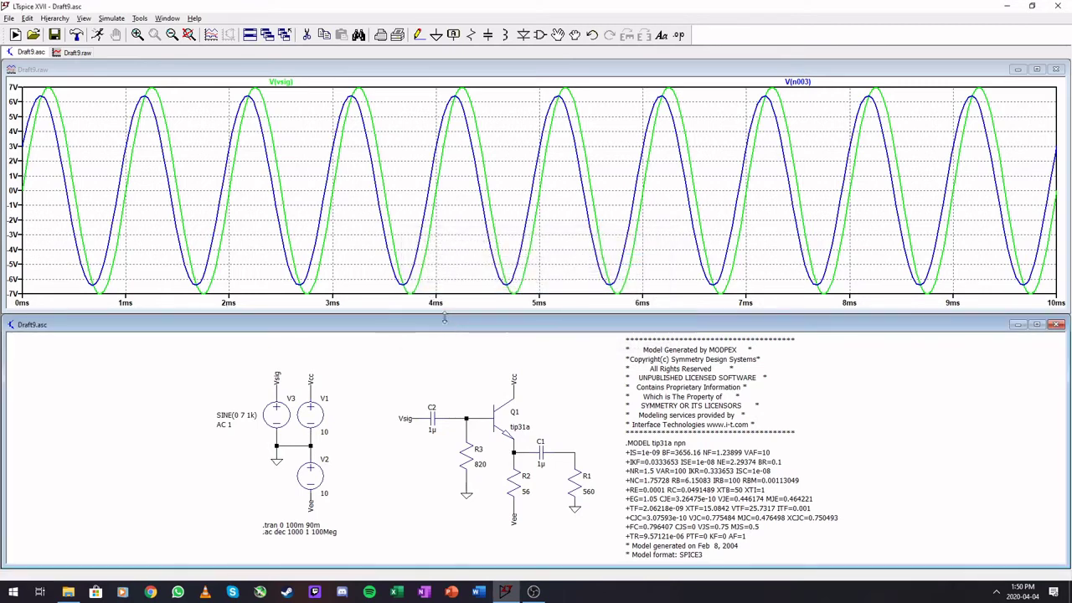
# - Run the .ac analysis to produce the Bode plot of V(n003)
pyautogui.click(97, 35)
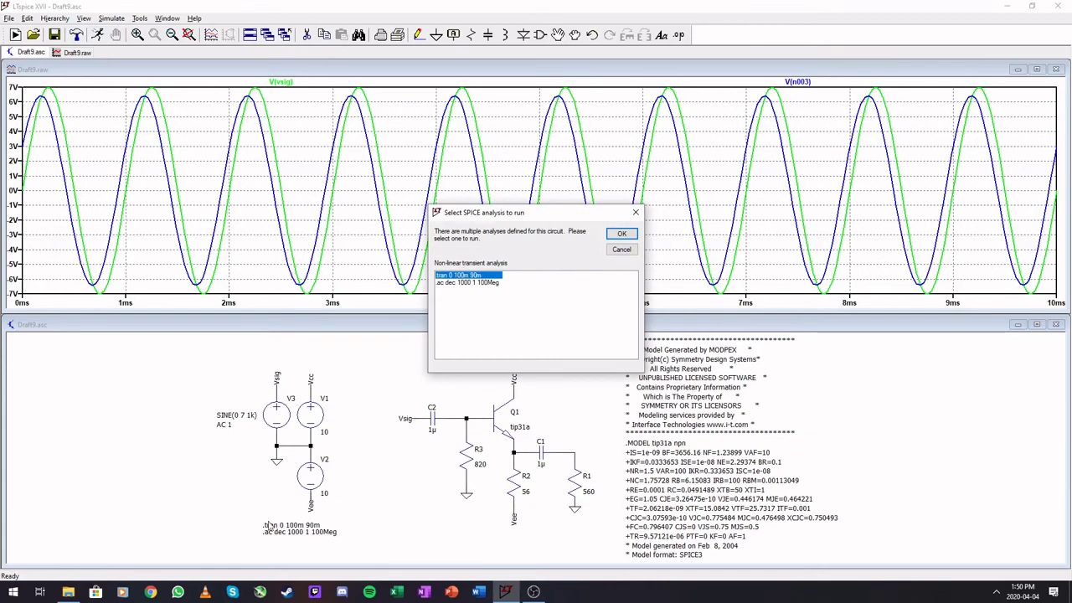
pyautogui.click(459, 283)
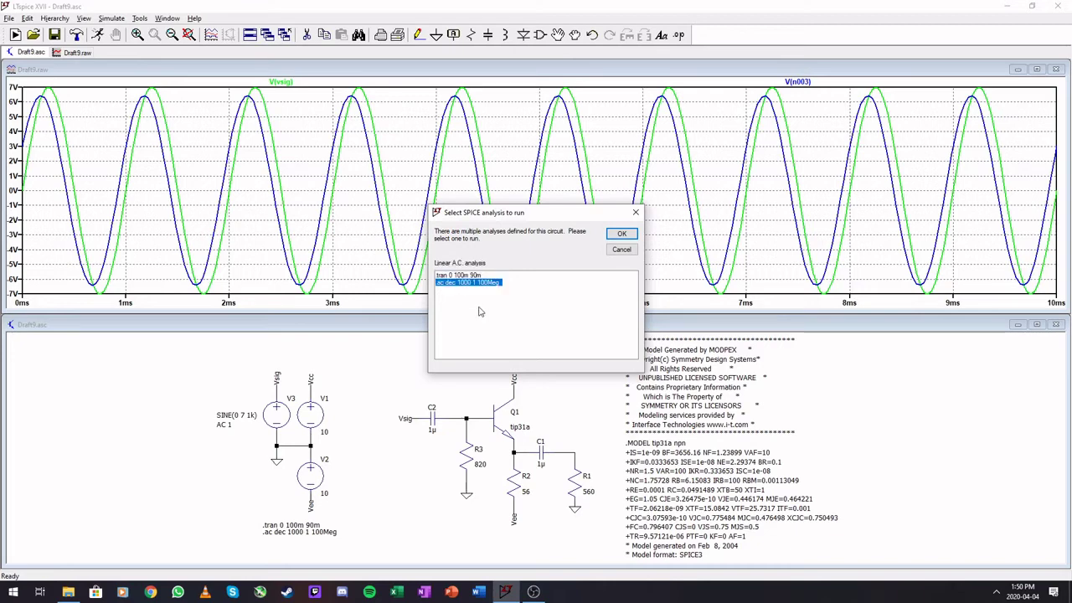
pyautogui.click(623, 239)
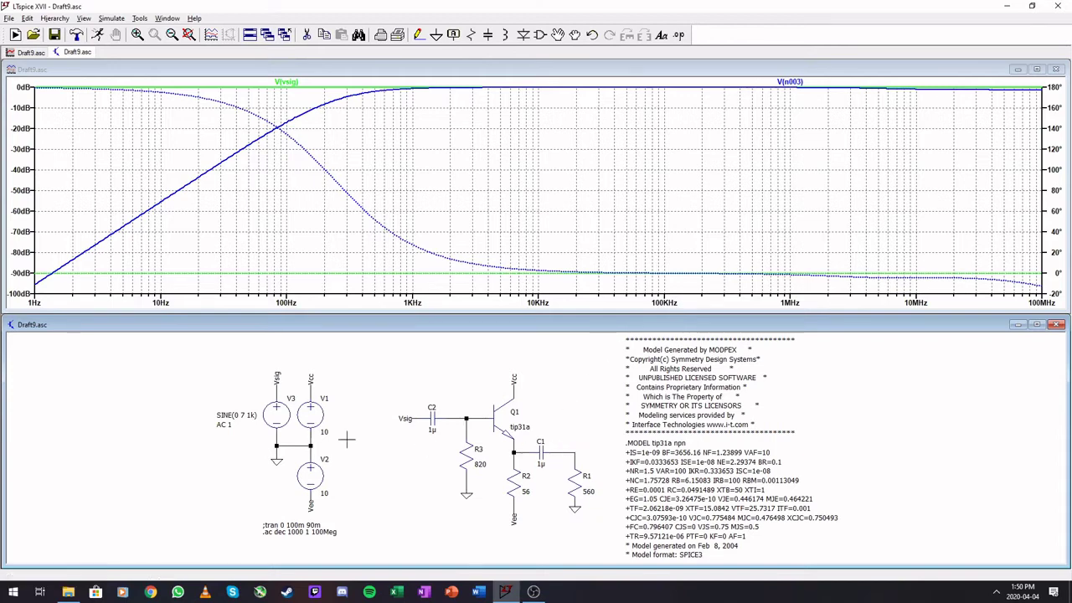
# - Inspect source V3's SINE(0 100m 1k) value and close its editor unchanged
pyautogui.rightClick(251, 415)
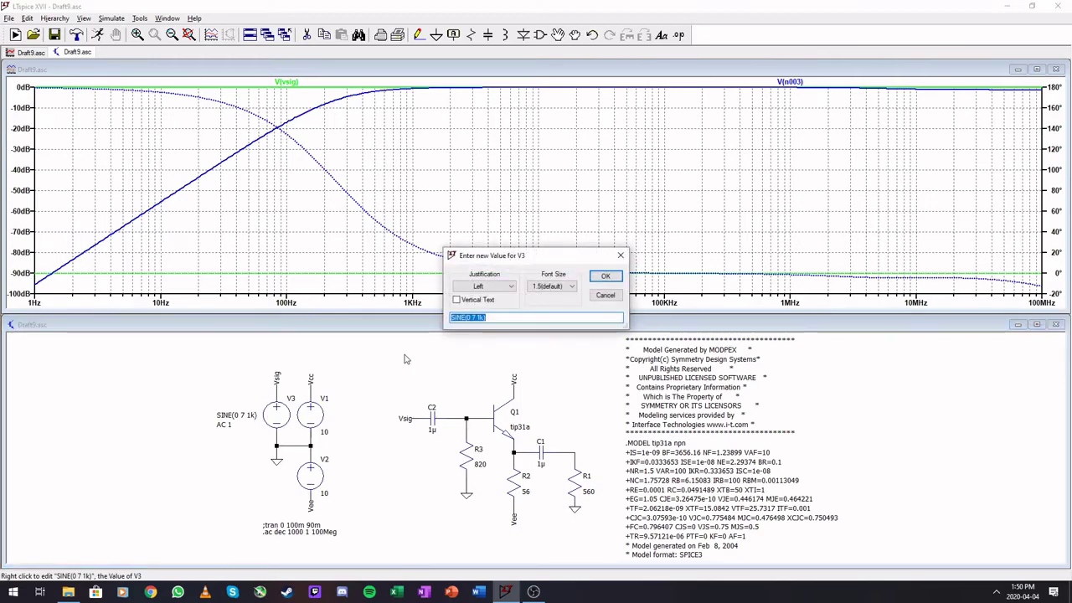
pyautogui.click(480, 318)
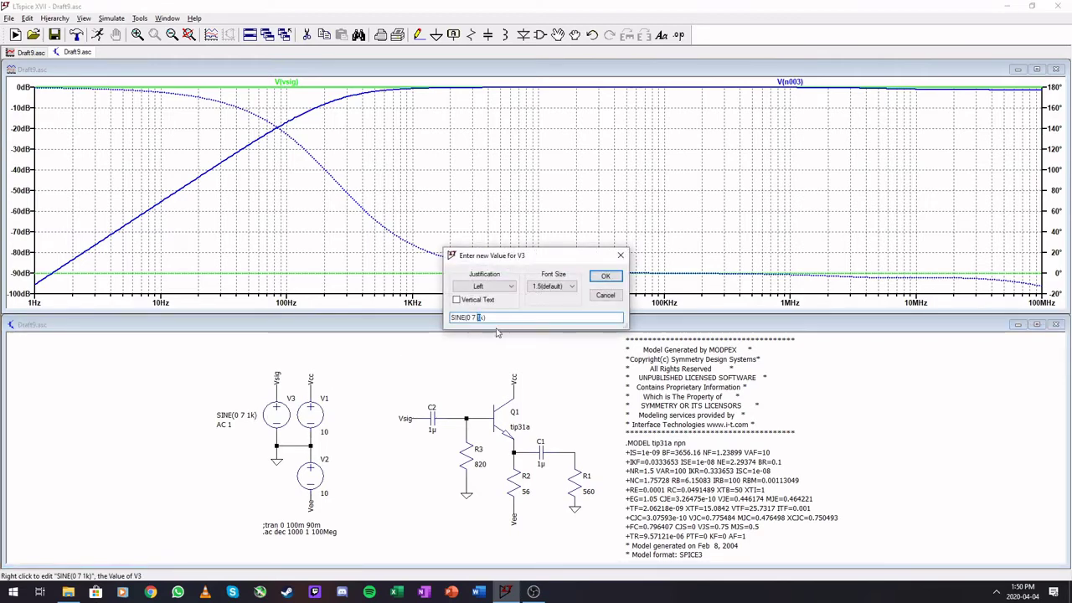
pyautogui.click(605, 295)
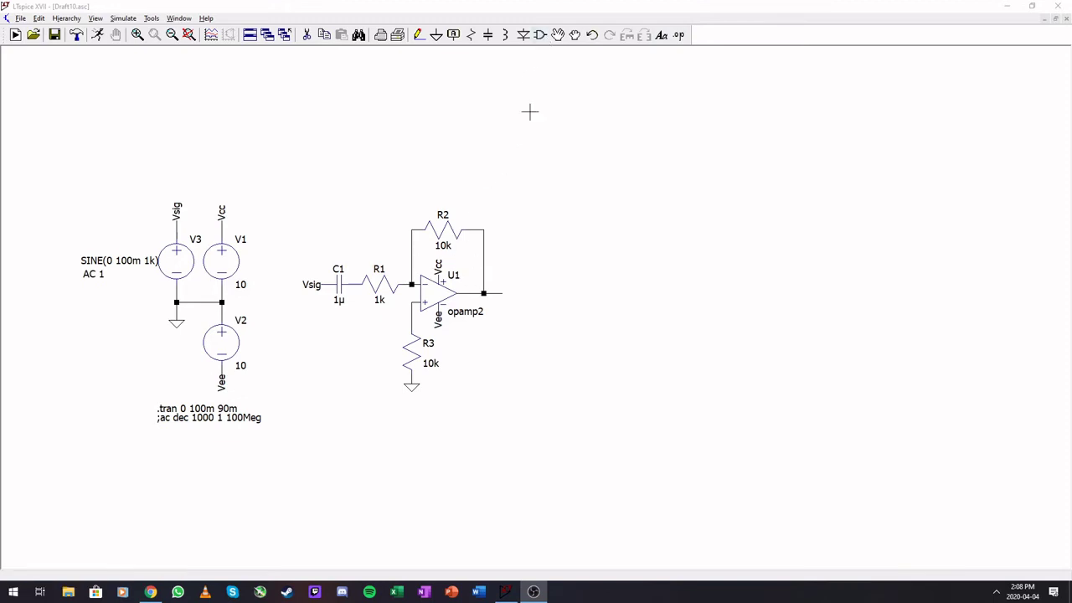
# - View the opamp2 symbol in the component picker, close it unchanged, and switch to Chrome
pyautogui.click(540, 34)
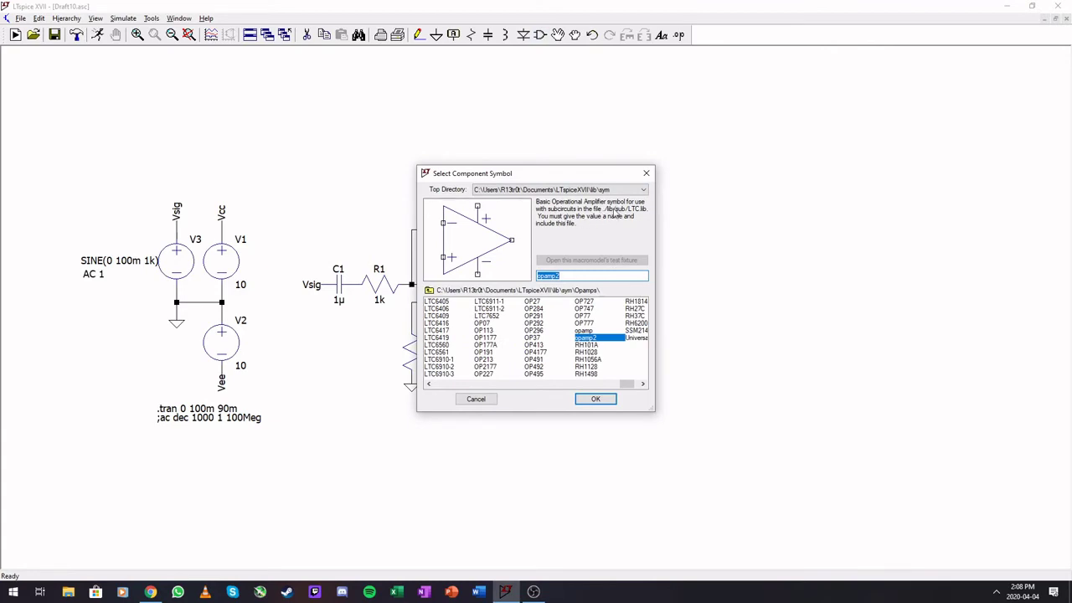
pyautogui.click(646, 173)
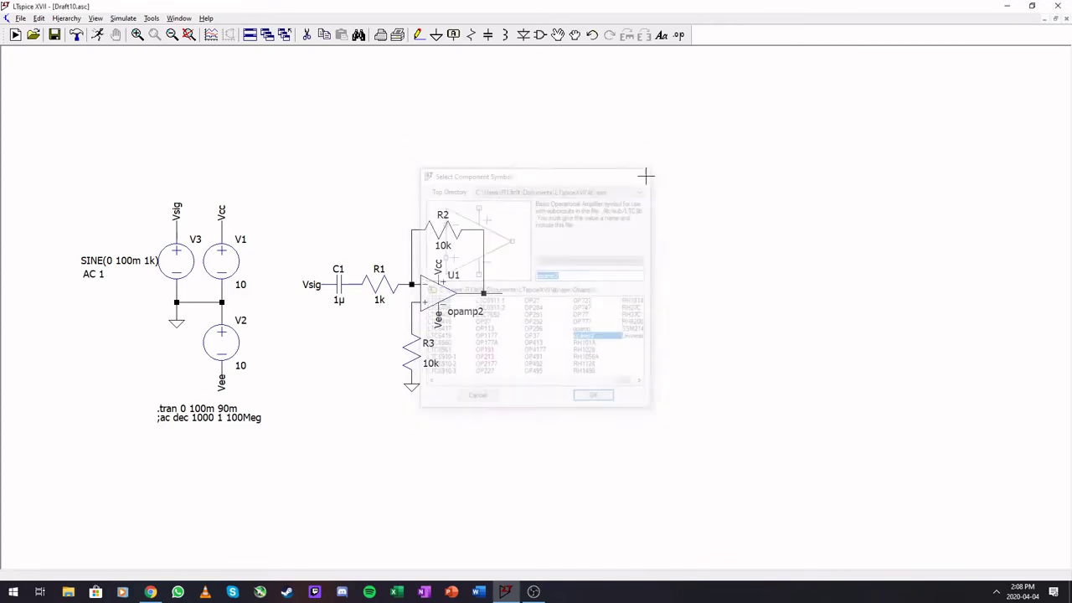
pyautogui.click(150, 592)
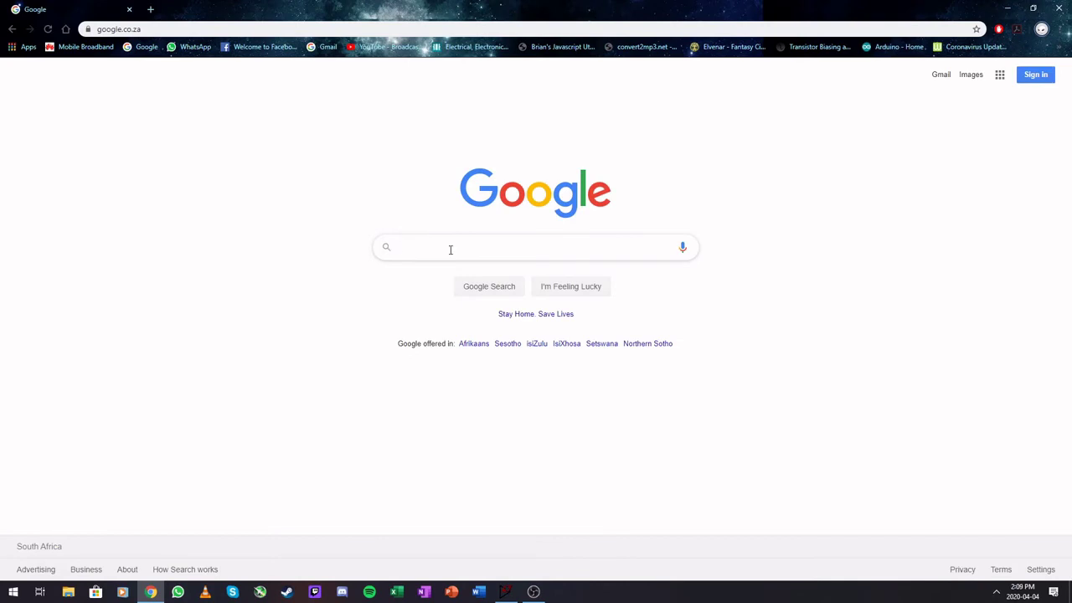
# - Google 'tl074 model', open TI's TL074 page, and download the TL074 PSpice model zip
pyautogui.write('tl074')
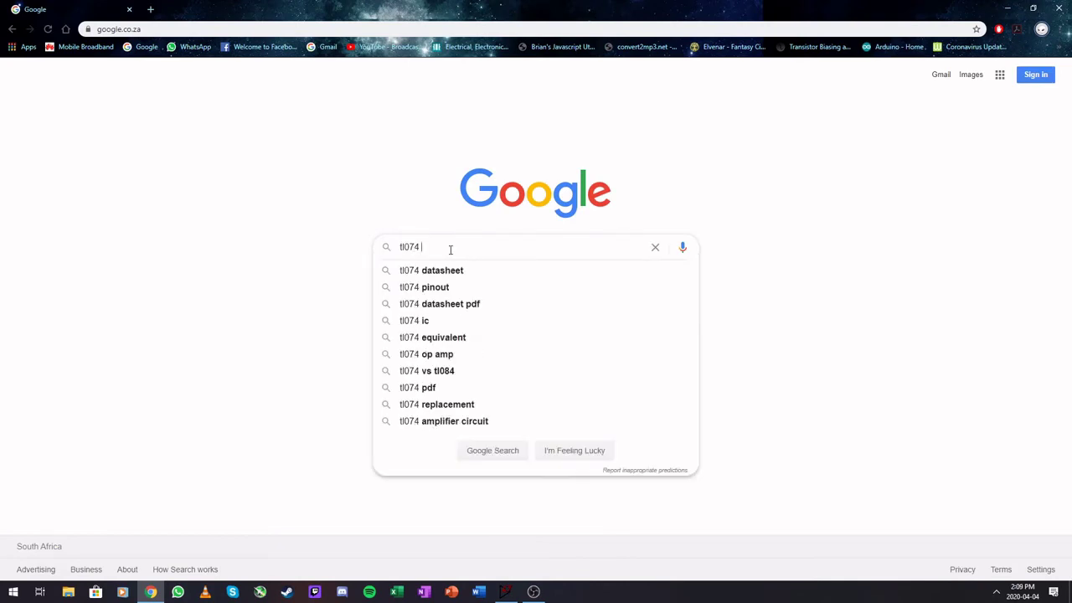
pyautogui.write(' model')
pyautogui.press('Return')
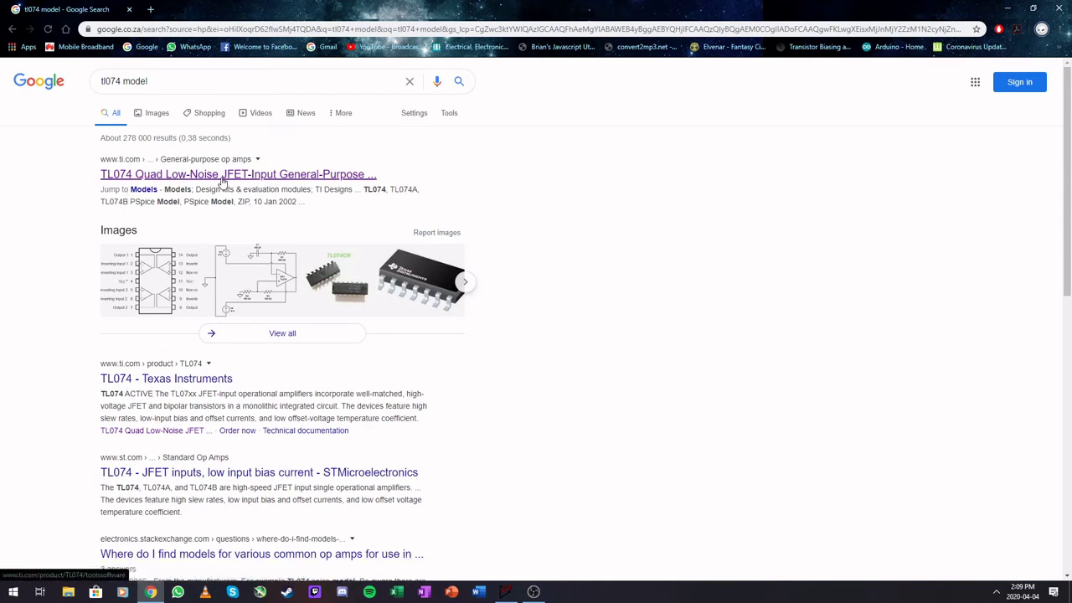
pyautogui.click(154, 184)
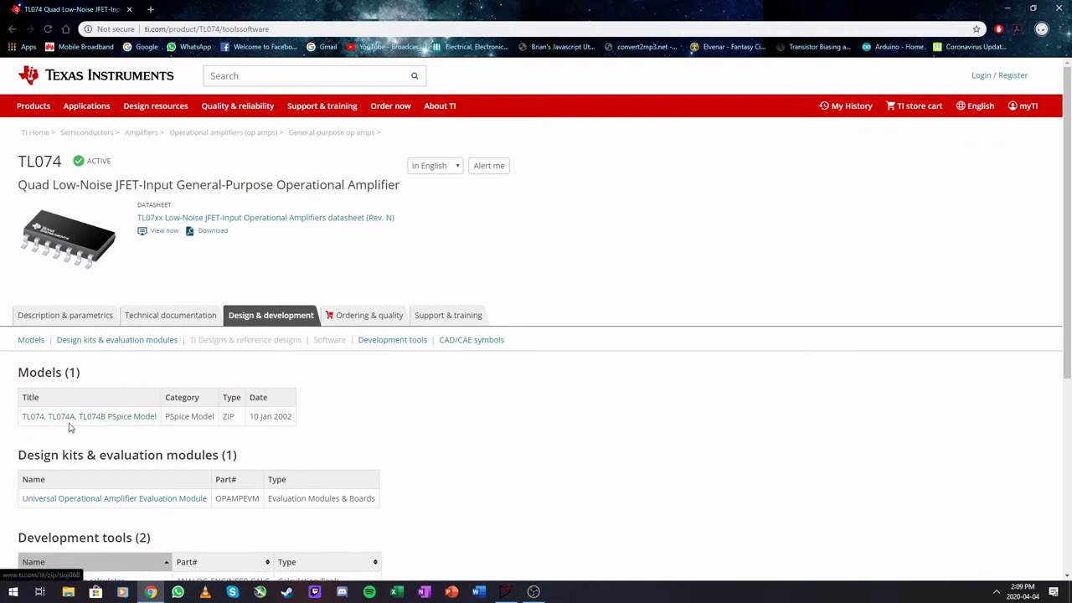
pyautogui.click(127, 419)
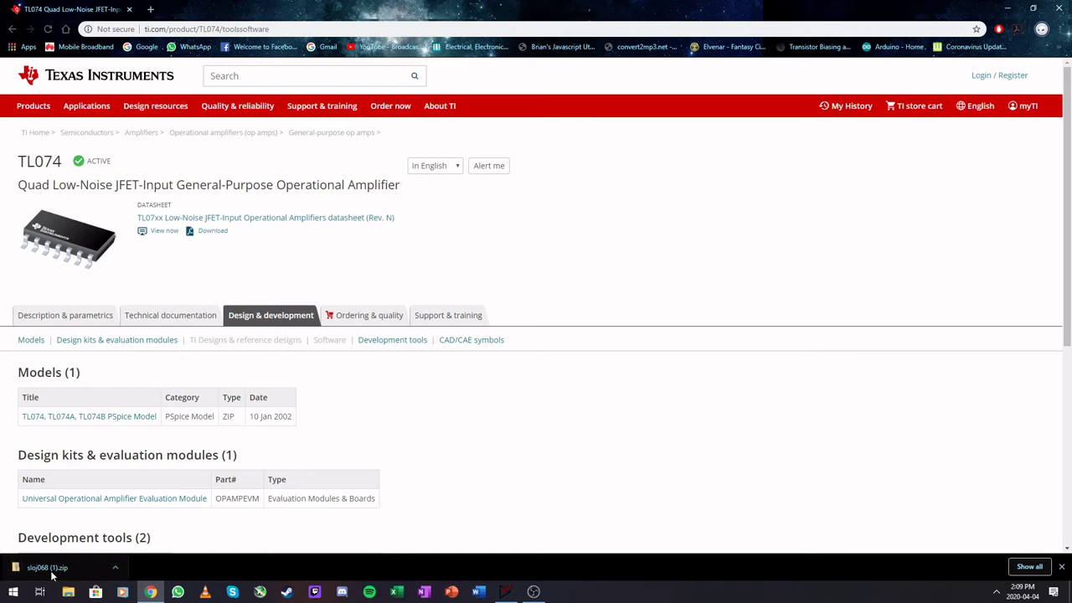
# - Open TL074.301 from sloj068 (1).zip in Notepad without making Notepad the default app
pyautogui.click(55, 569)
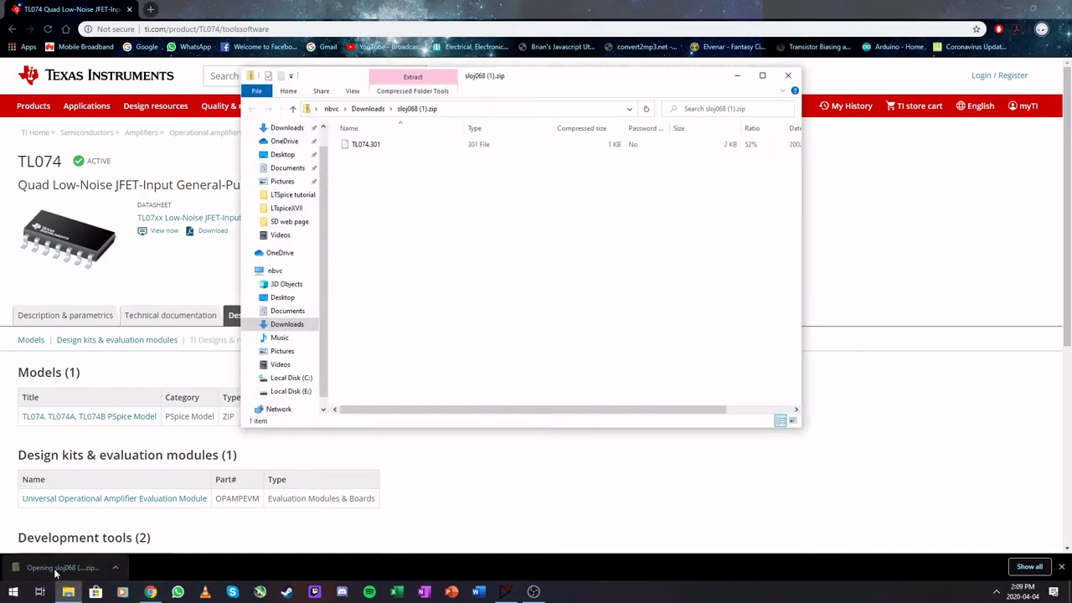
pyautogui.click(376, 148)
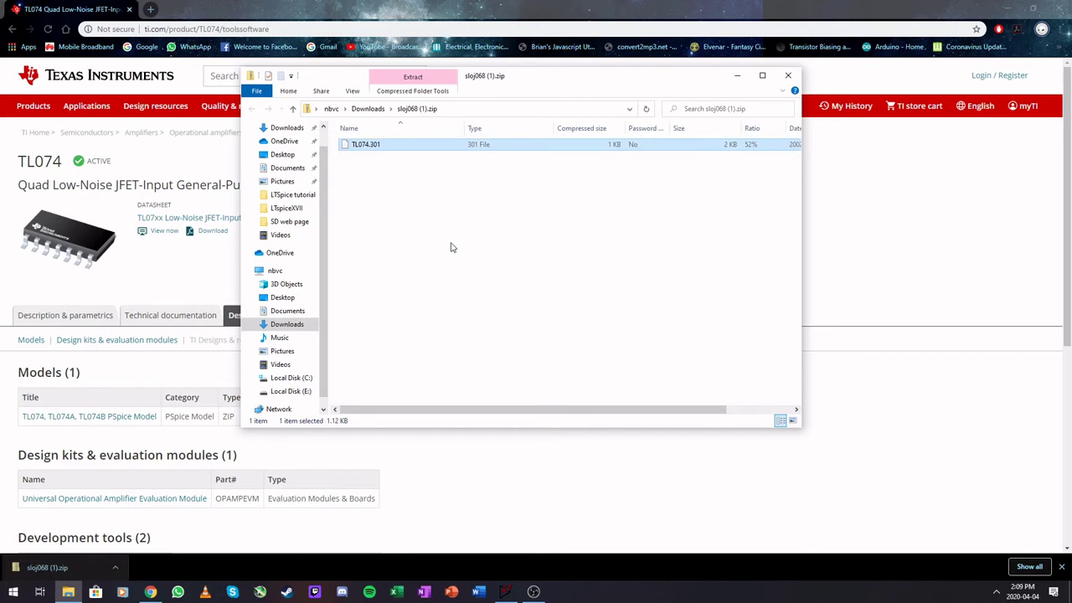
pyautogui.rightClick(364, 149)
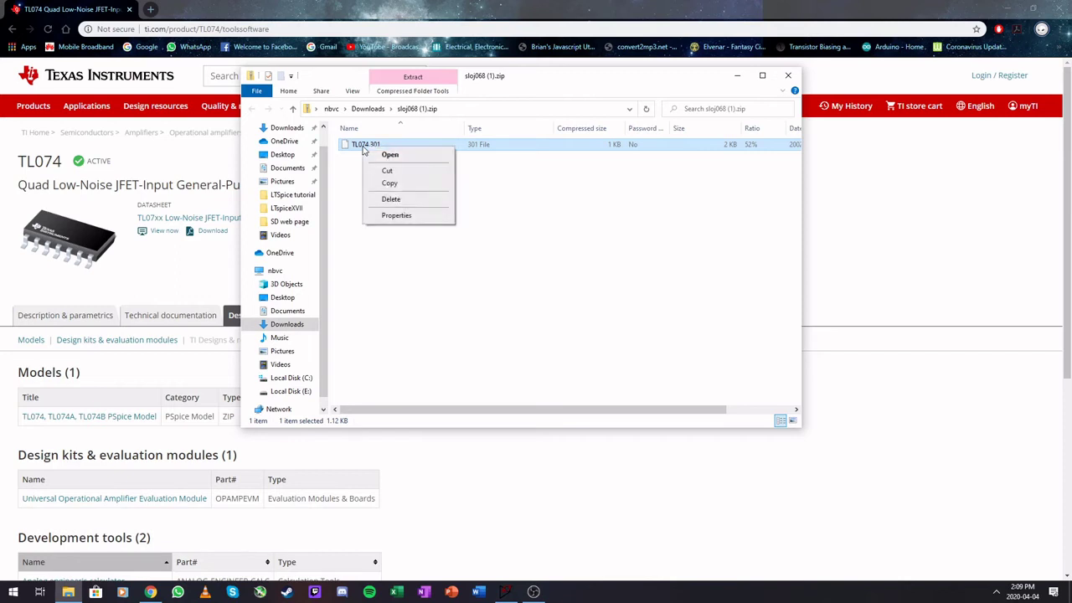
pyautogui.click(381, 154)
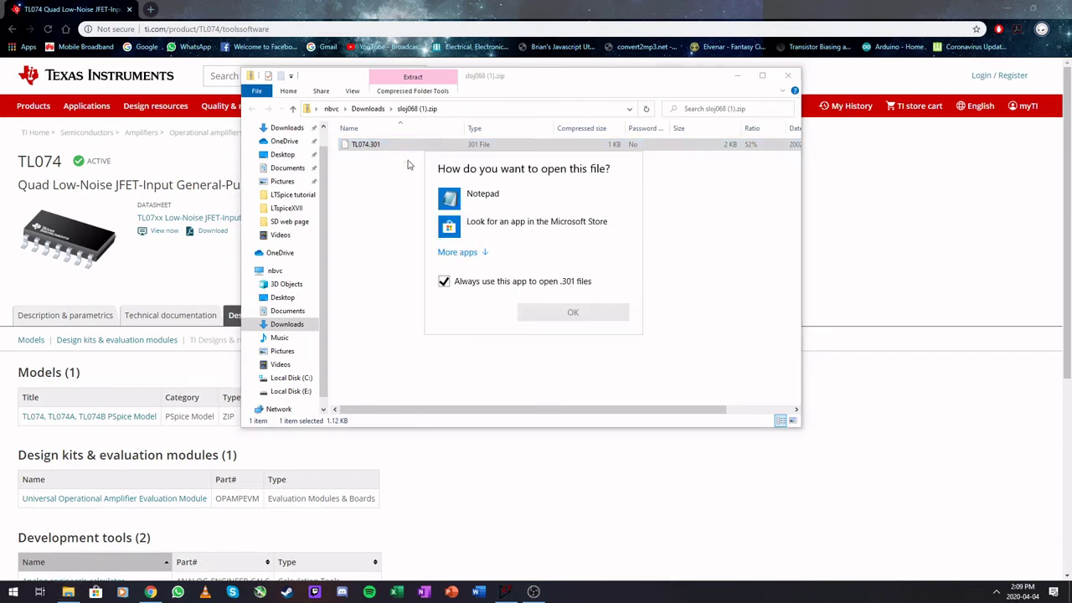
pyautogui.click(480, 283)
pyautogui.click(479, 196)
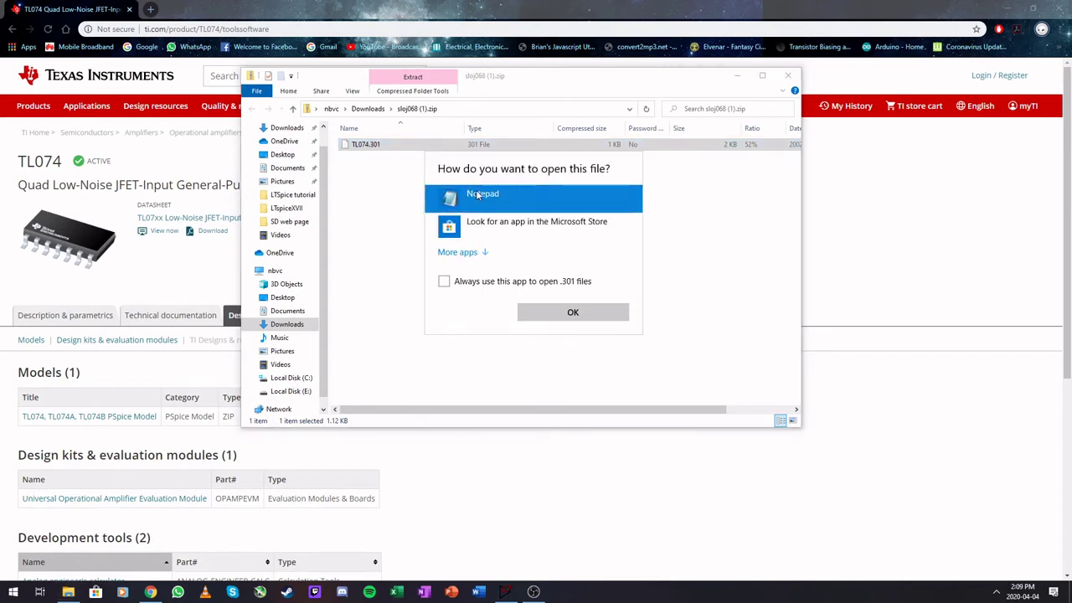
pyautogui.click(574, 313)
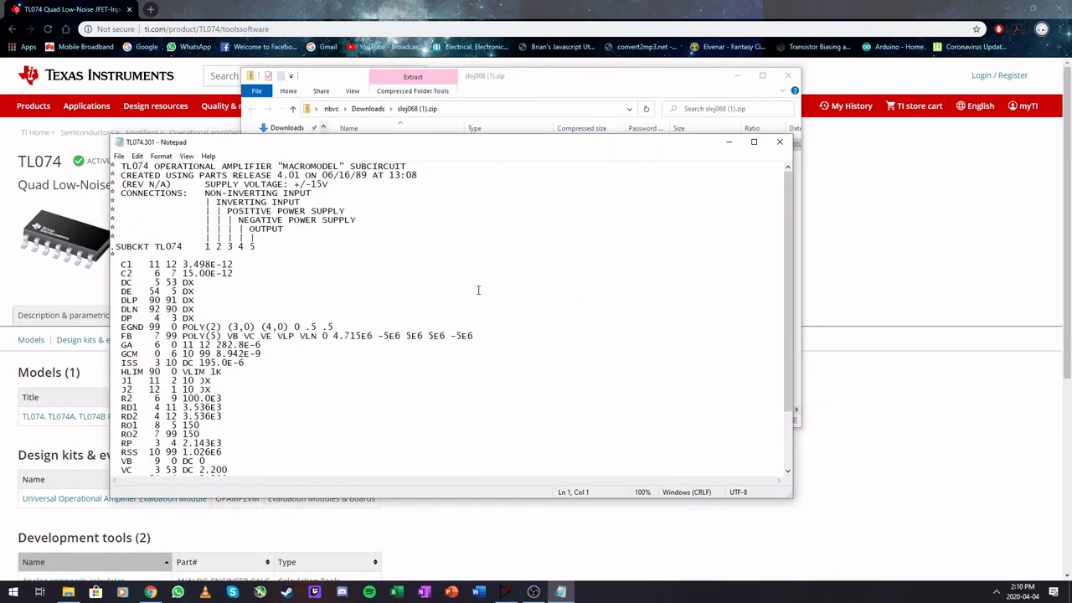
# - Copy the TL074 macromodel text, close the sloj068 (1).zip window, and return to LTspice
pyautogui.scroll(-3, 516, 314)
pyautogui.scroll(3, 516, 313)
pyautogui.scroll(-3, 516, 313)
pyautogui.scroll(3, 517, 315)
pyautogui.hotkey('ctrl', 'a')
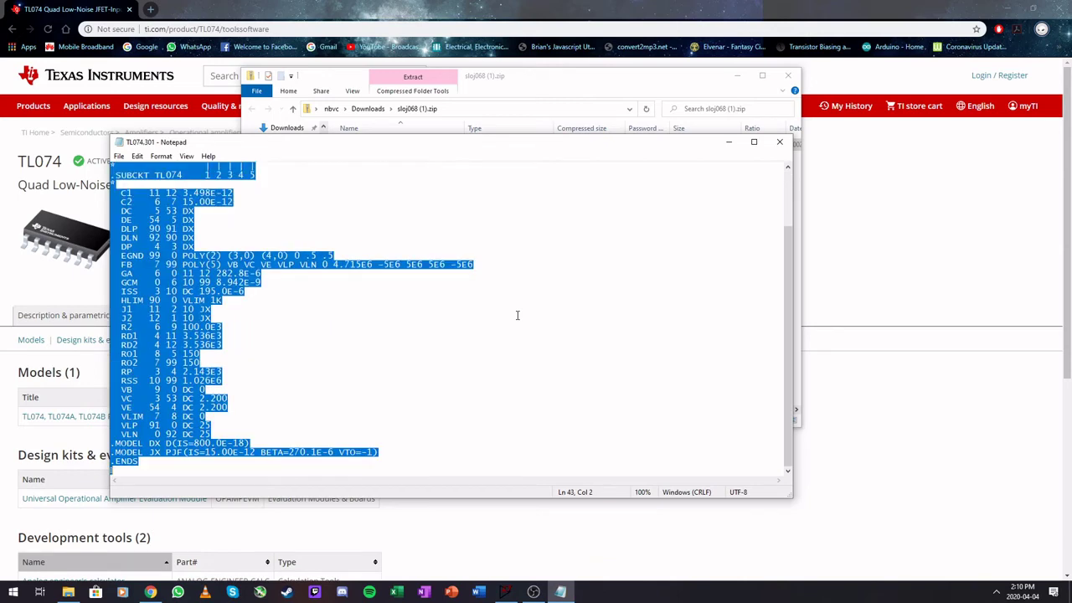
pyautogui.click(442, 345)
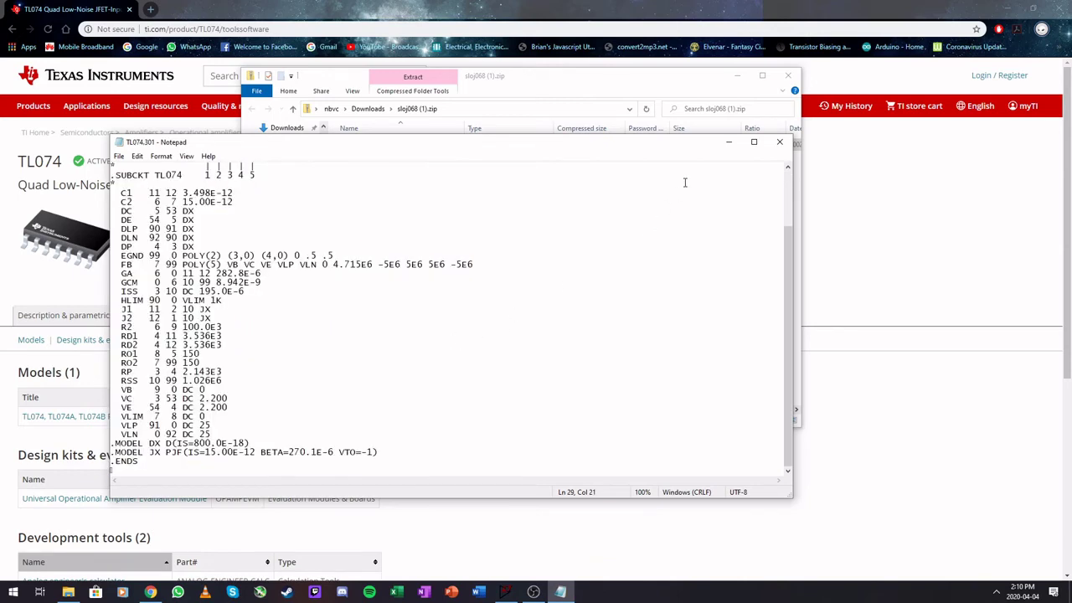
pyautogui.click(789, 77)
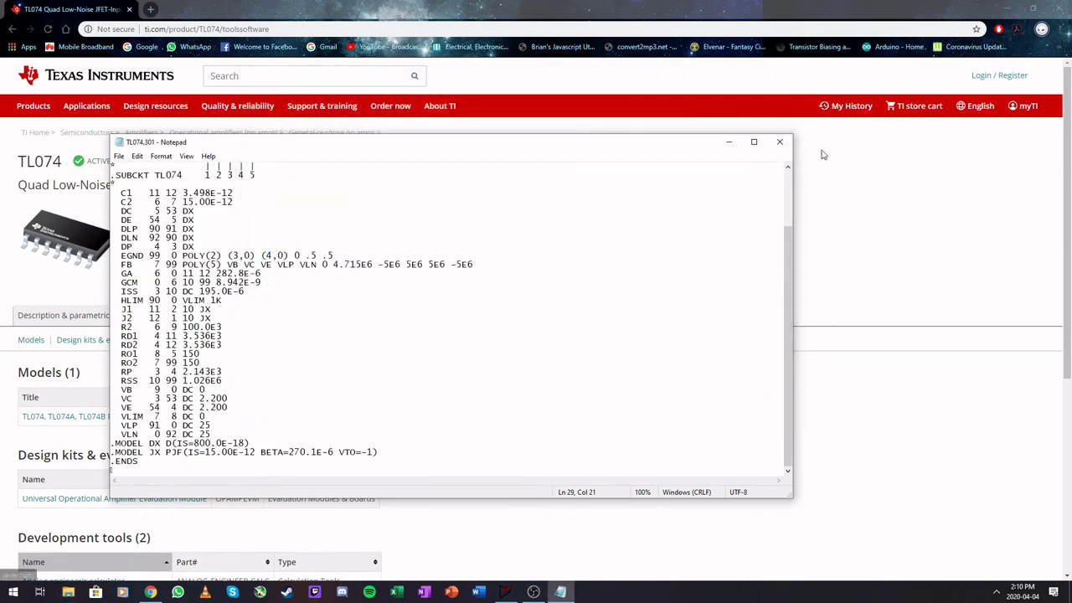
pyautogui.click(506, 592)
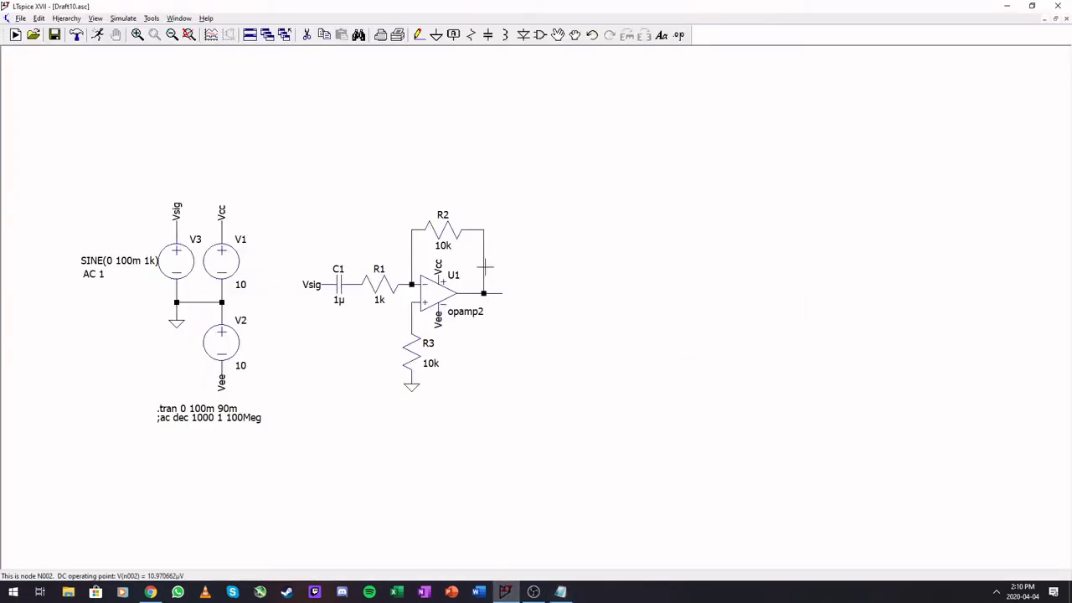
# - Paste the TL074 .SUBCKT macromodel as a SPICE directive right of the amplifier
pyautogui.click(680, 34)
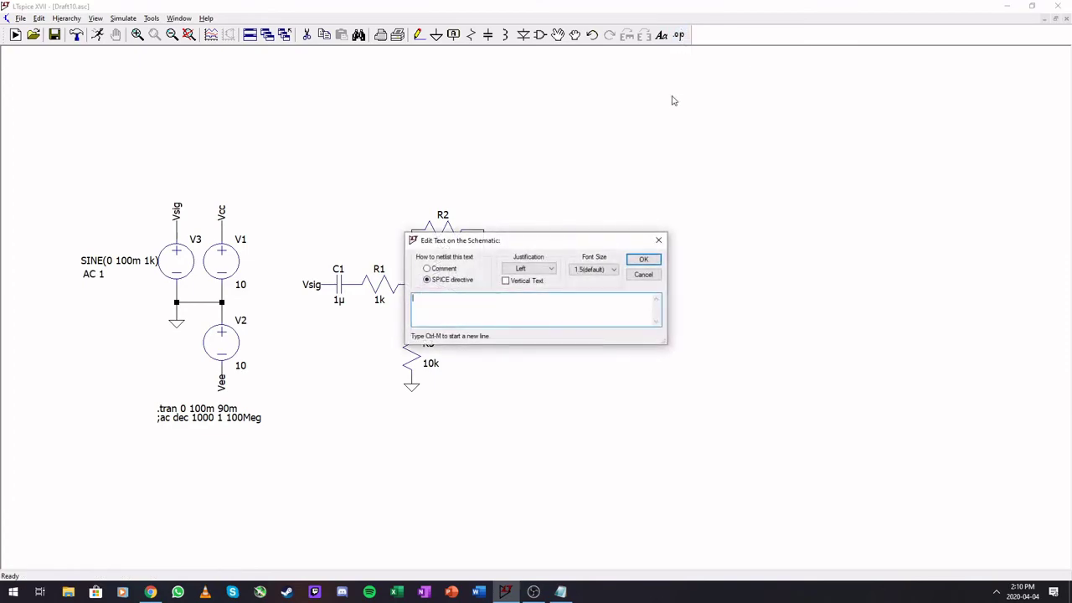
pyautogui.hotkey('ctrl', 'v')
pyautogui.click(644, 259)
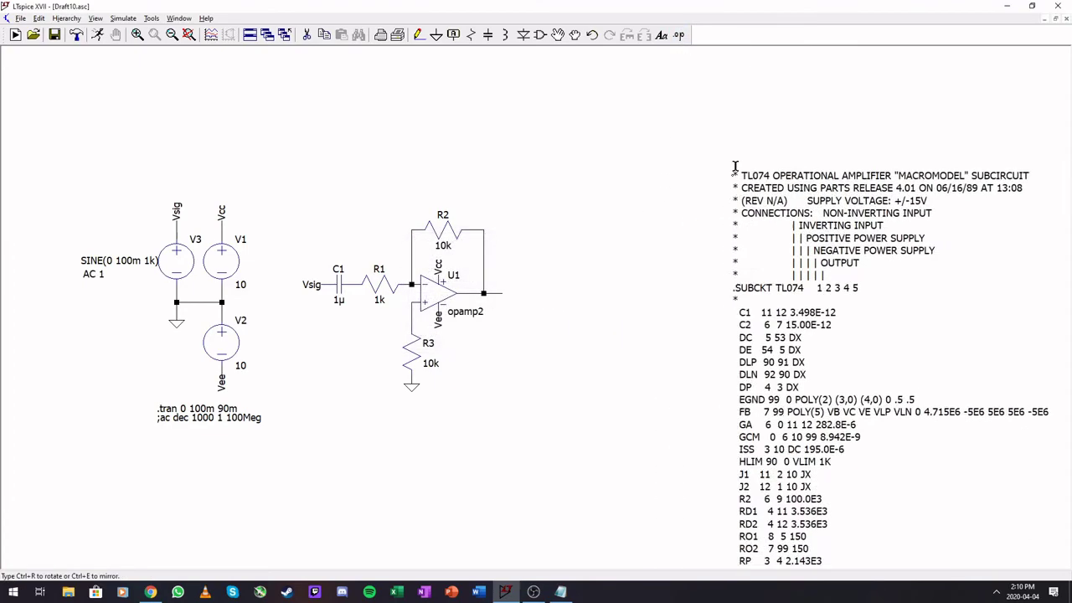
pyautogui.click(604, 118)
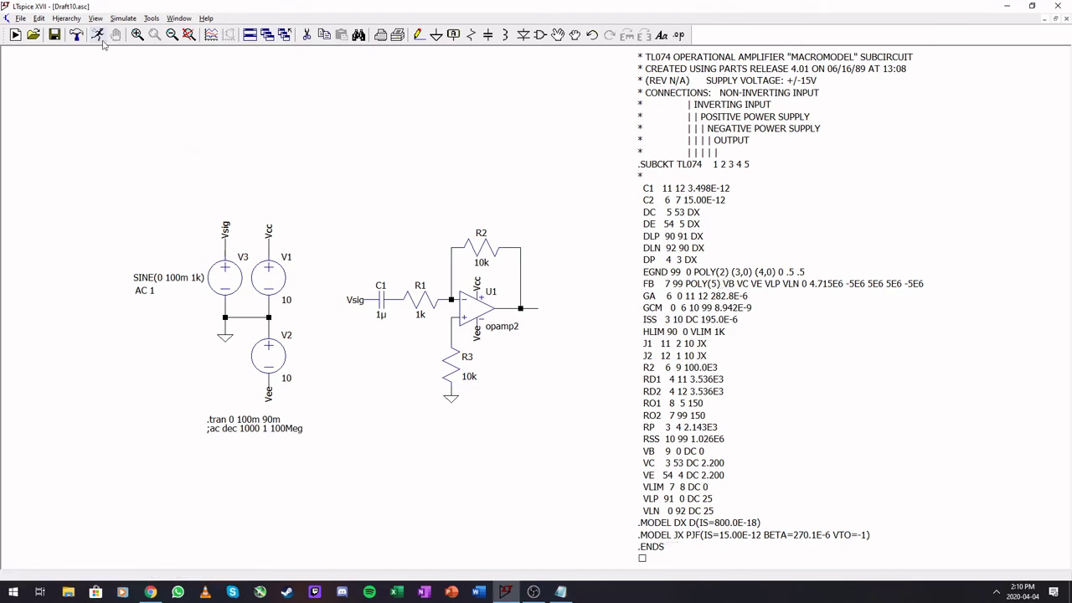
# - After the unknown-subcircuit error, set U1's model to TL074, rerun, and plot V(n002)
pyautogui.click(97, 36)
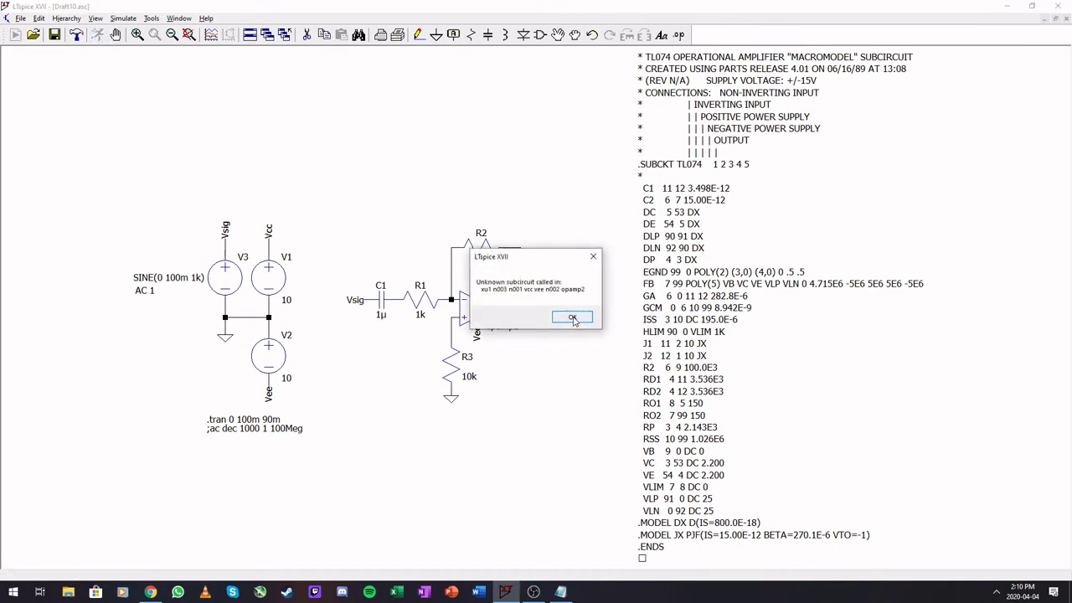
pyautogui.click(573, 318)
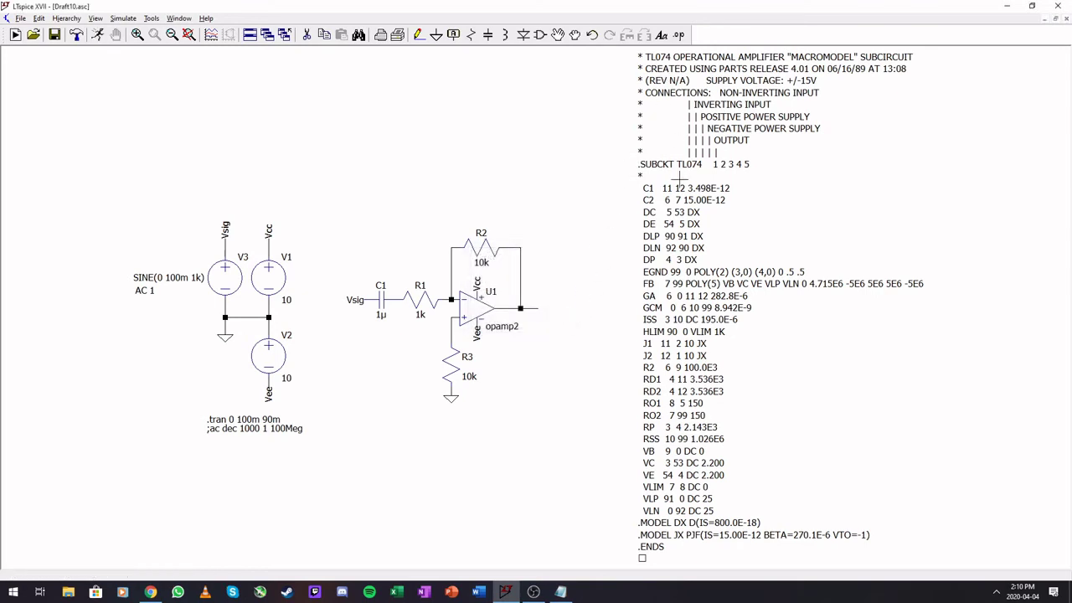
pyautogui.rightClick(499, 330)
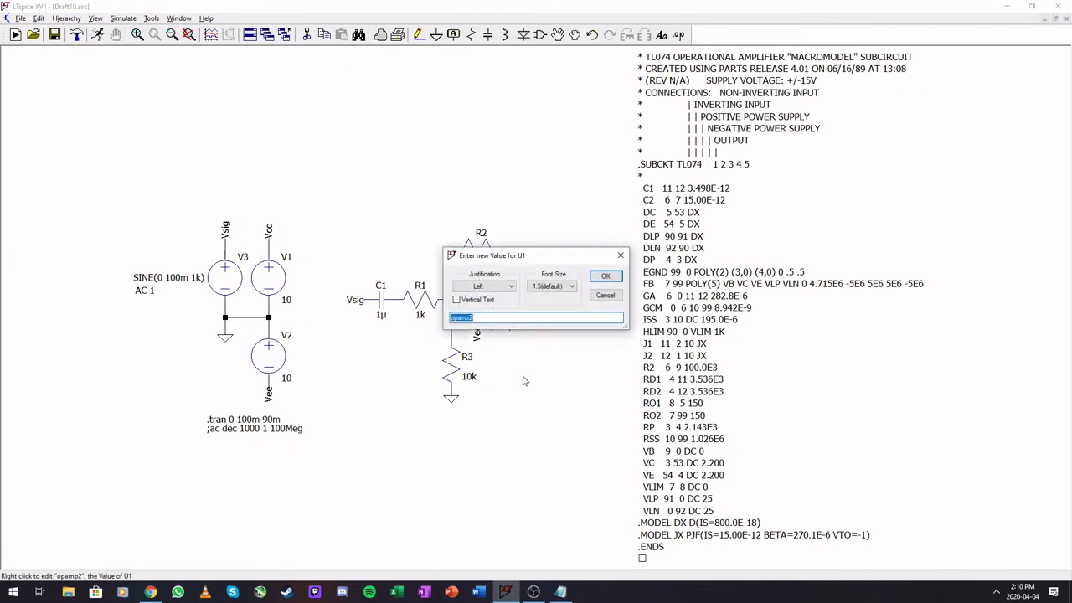
pyautogui.write('TL074')
pyautogui.press('Return')
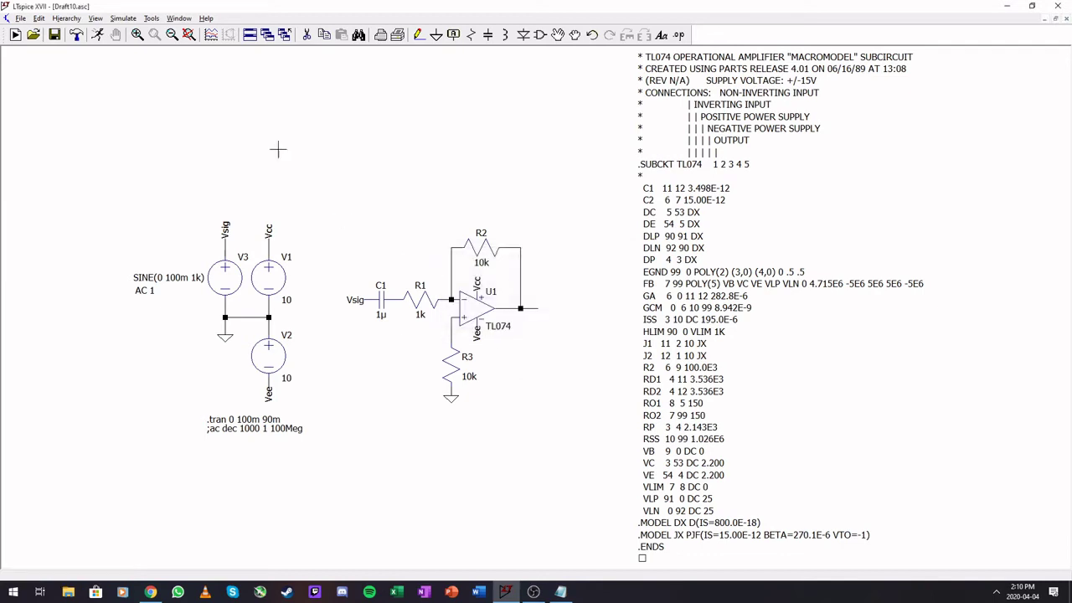
pyautogui.click(98, 33)
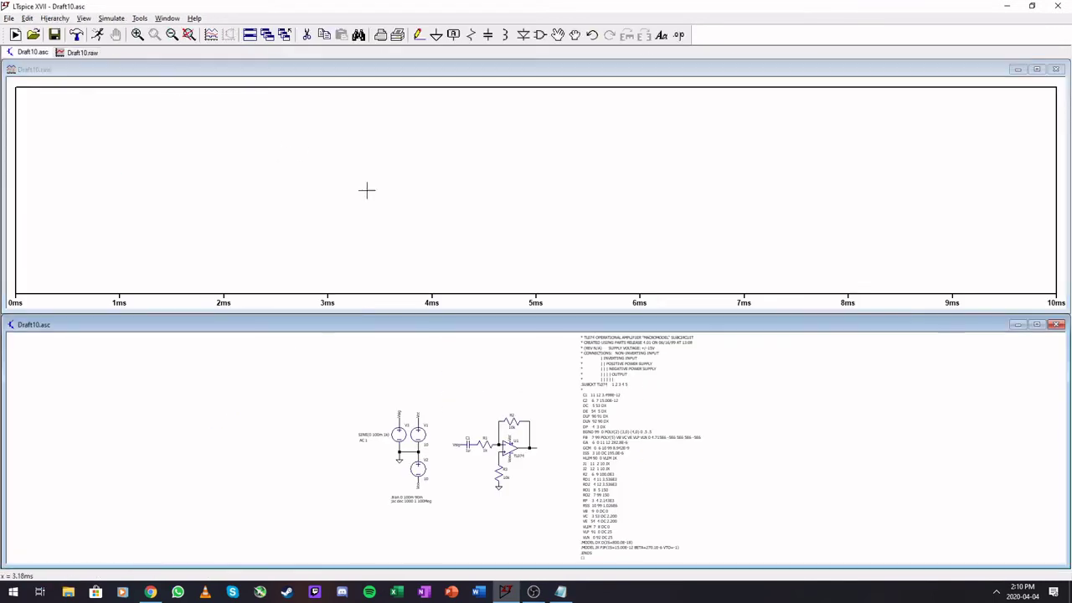
pyautogui.click(534, 446)
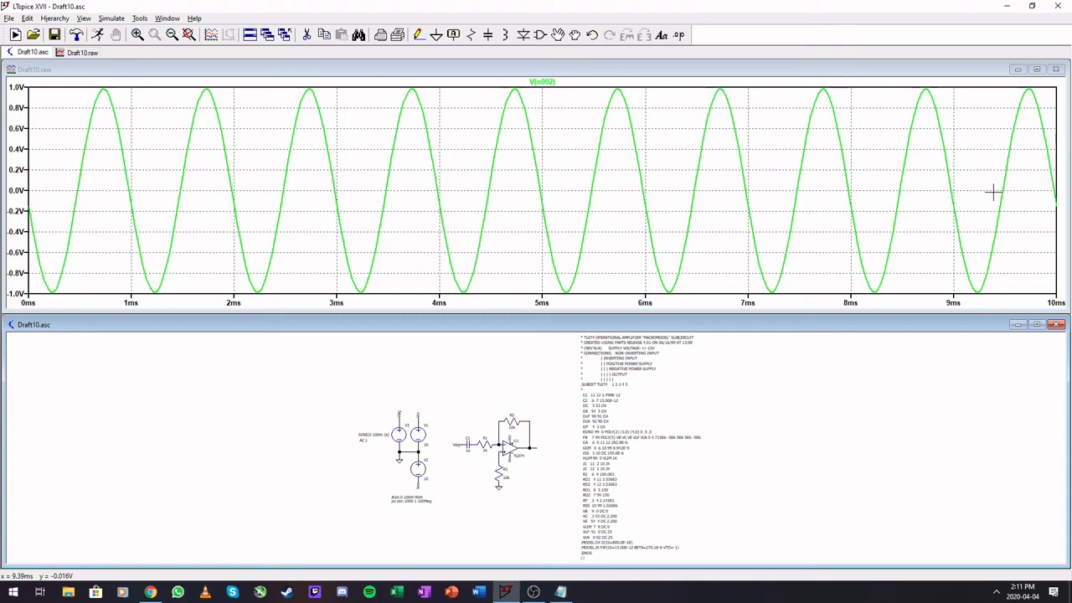
# - Maximise the schematic window and delete the TL074 macromodel text block
pyautogui.doubleClick(683, 329)
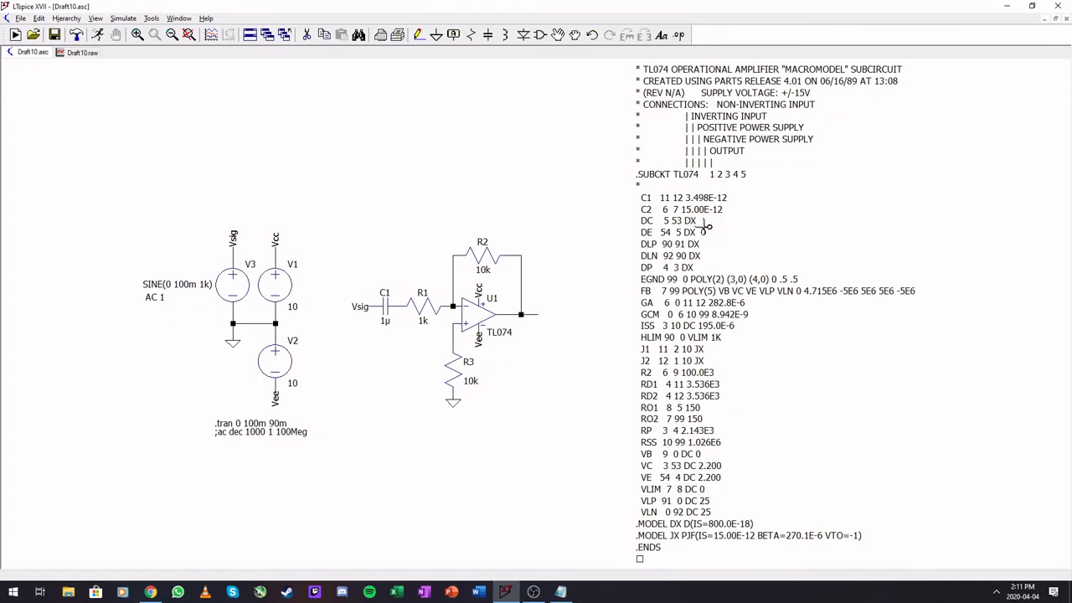
pyautogui.click(683, 235)
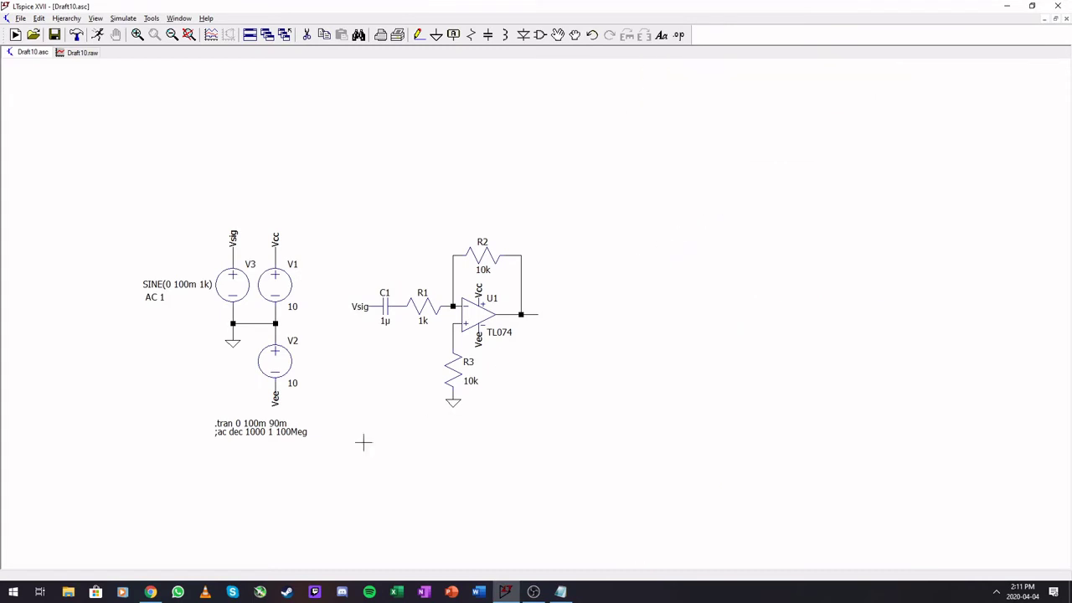
# - From Chrome's downloads list, show sloj068 (1).zip in its Downloads folder
pyautogui.click(150, 592)
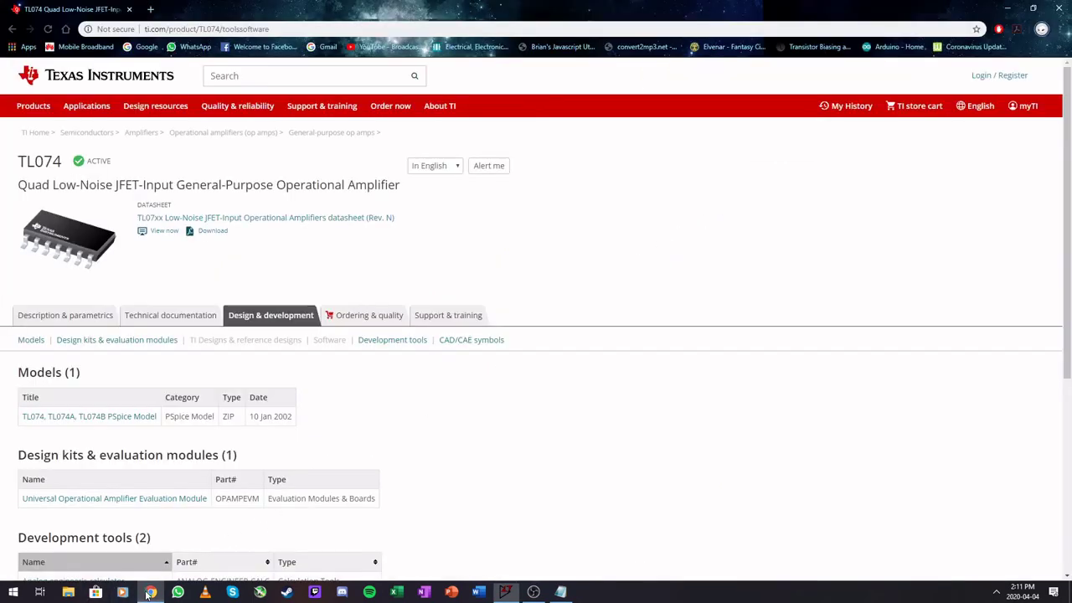
pyautogui.click(1042, 29)
pyautogui.click(1059, 34)
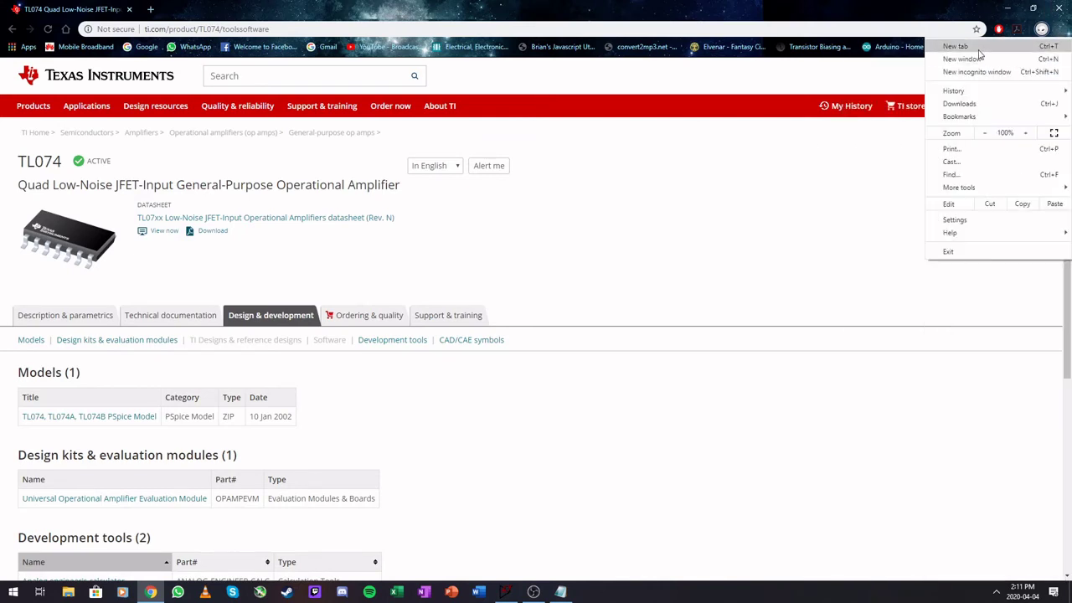
pyautogui.click(959, 103)
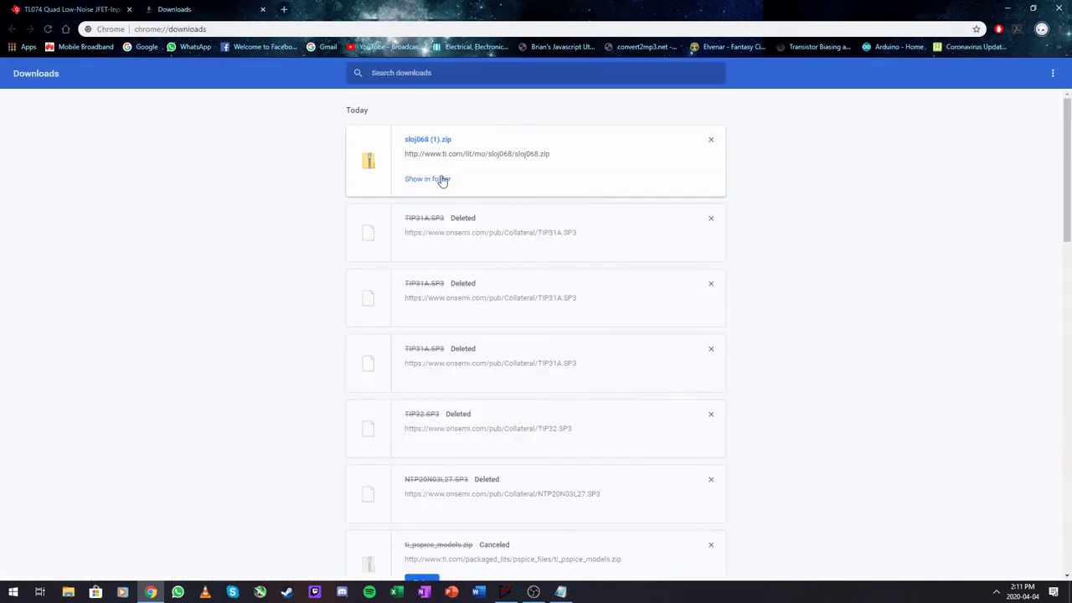
pyautogui.click(426, 178)
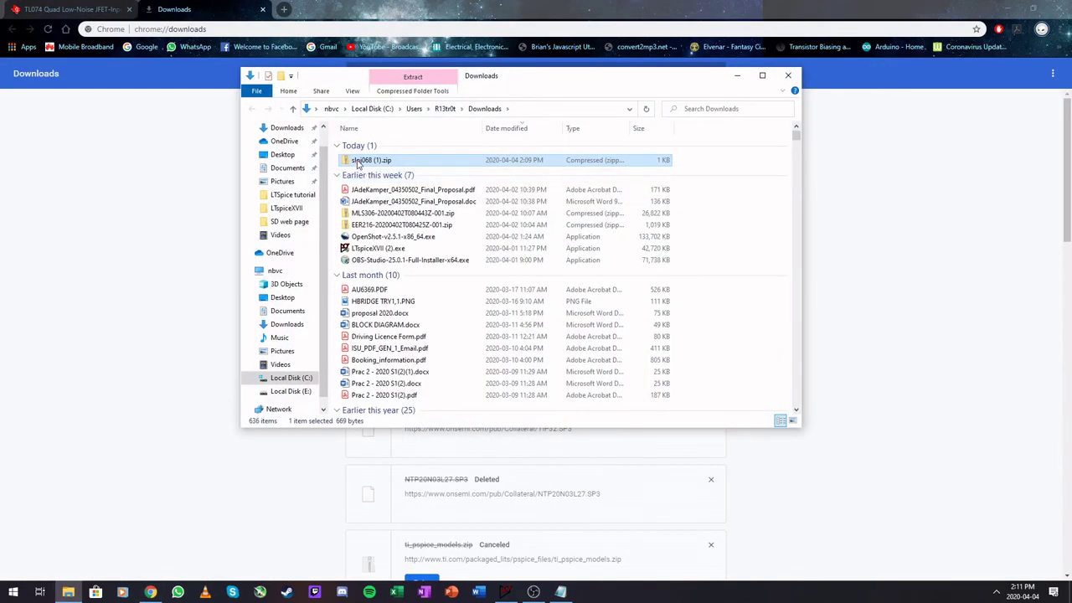
# - Copy the TL074.301 model file out of the sloj068 (1).zip archive
pyautogui.doubleClick(359, 163)
pyautogui.click(362, 150)
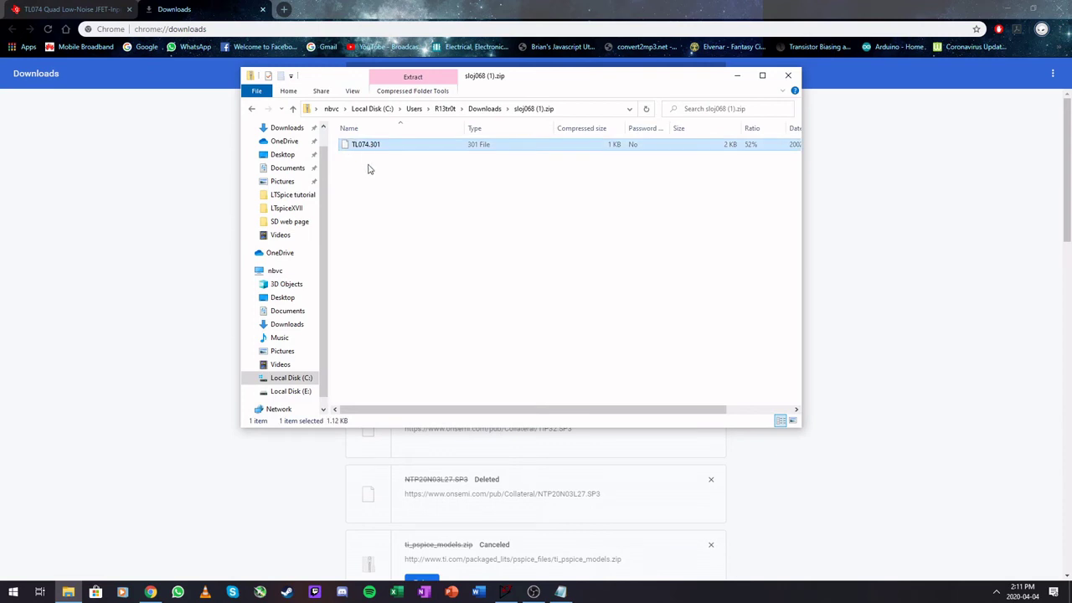
pyautogui.rightClick(367, 147)
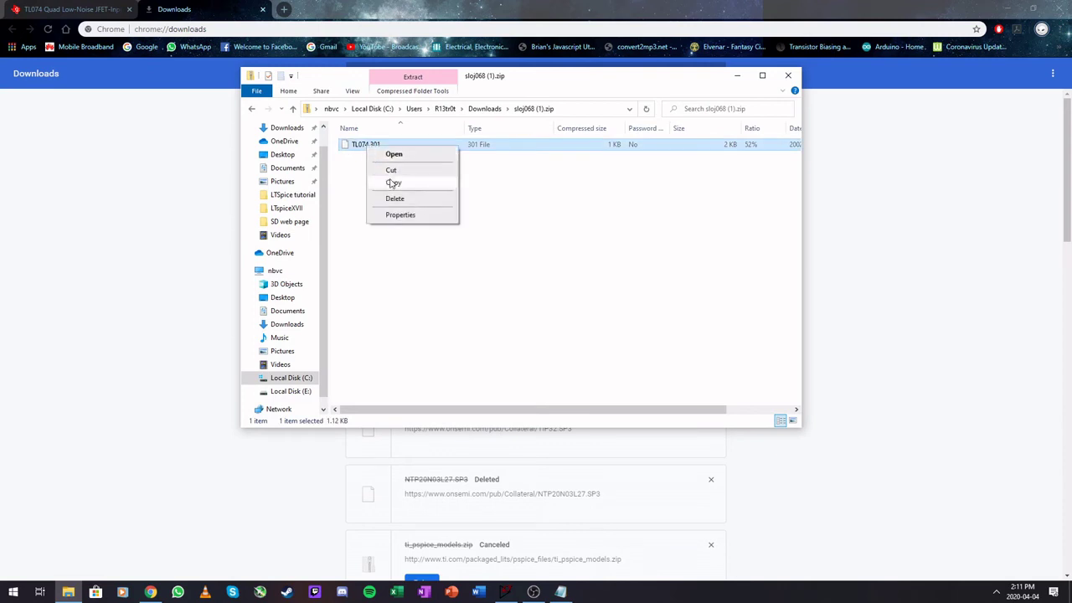
pyautogui.click(391, 182)
pyautogui.click(788, 76)
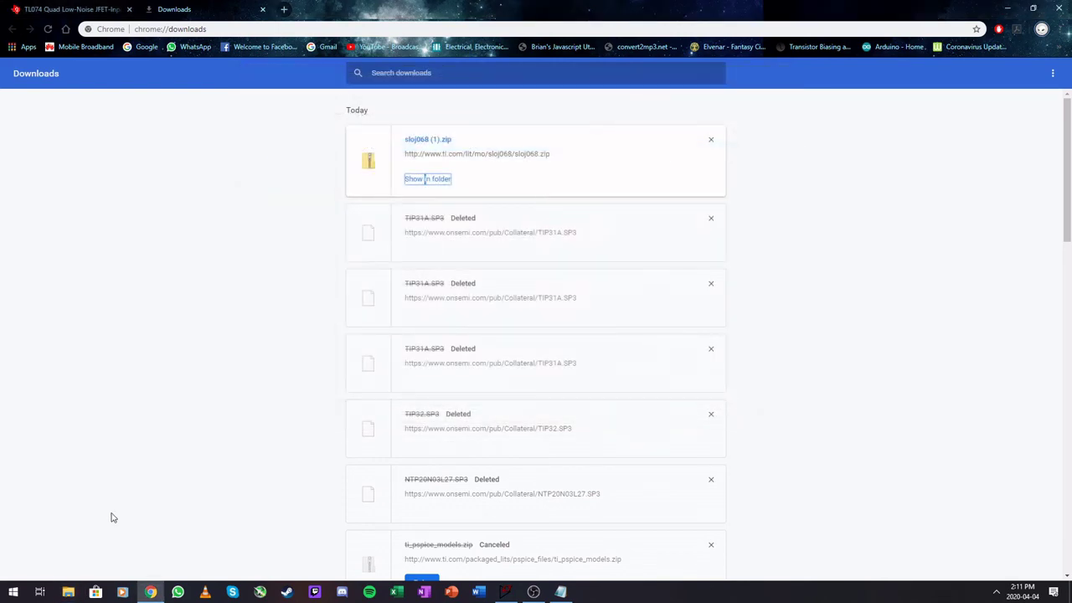
# - Rename TL074.301 in Documents > LTspiceXVII to TL074.txt, accepting the extension change
pyautogui.click(68, 592)
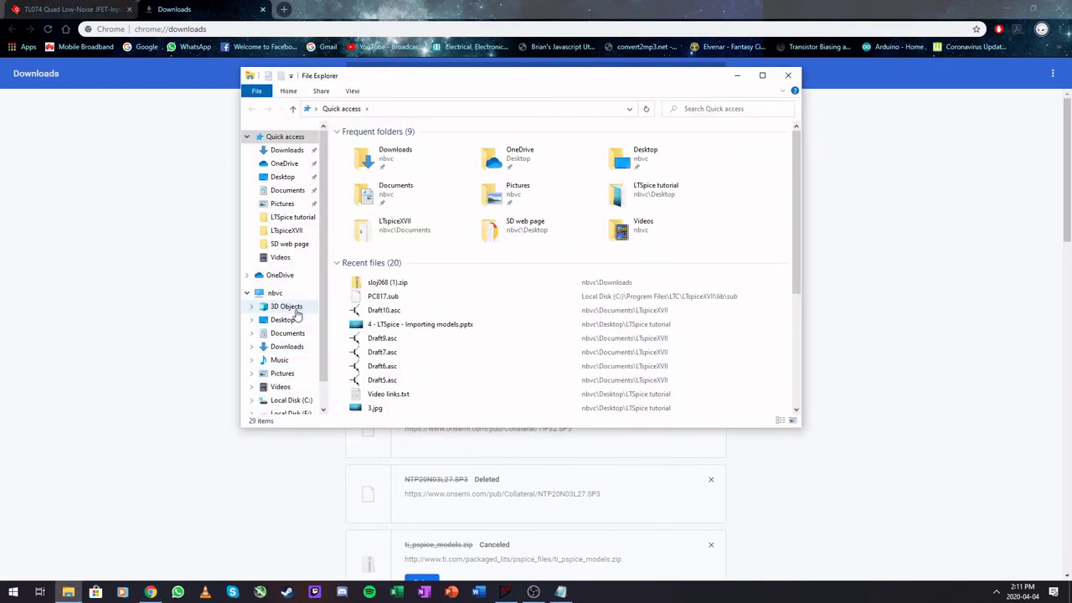
pyautogui.click(288, 335)
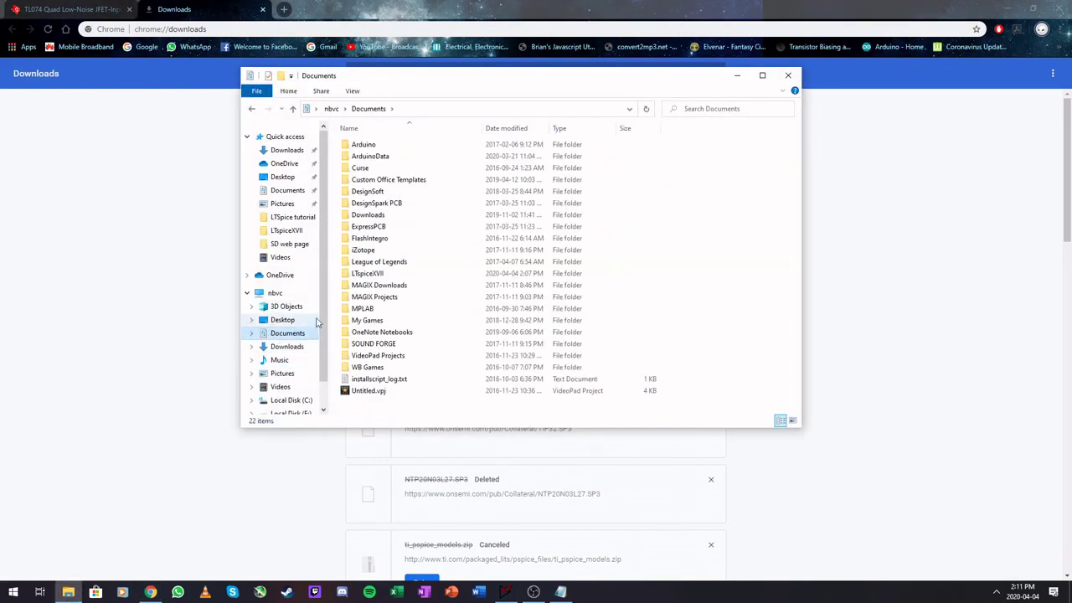
pyautogui.doubleClick(366, 277)
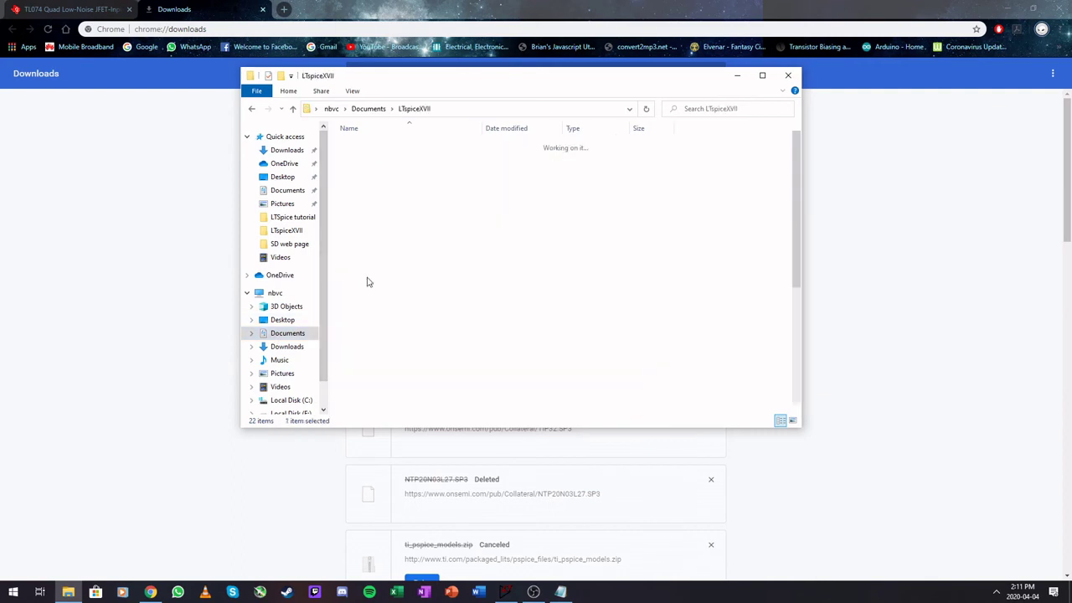
pyautogui.scroll(-6, 654, 342)
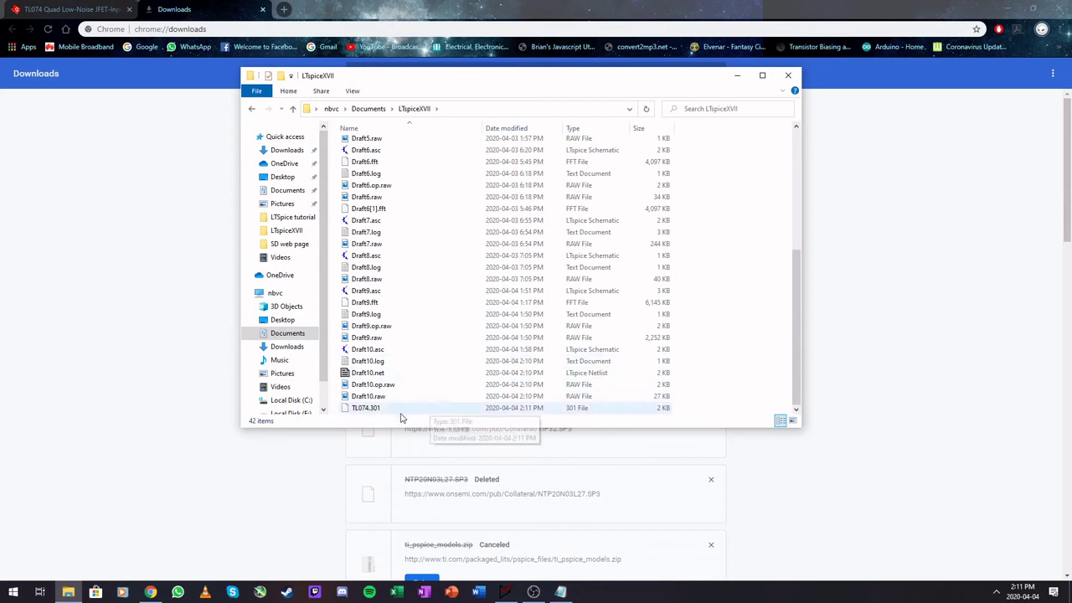
pyautogui.click(367, 409)
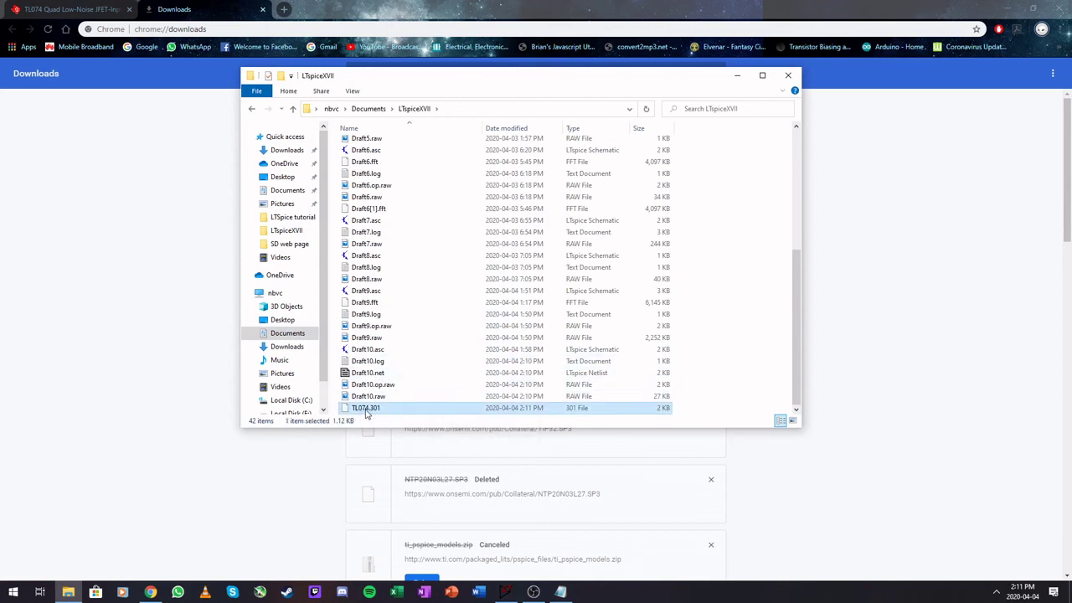
pyautogui.click(366, 411)
pyautogui.click(384, 408)
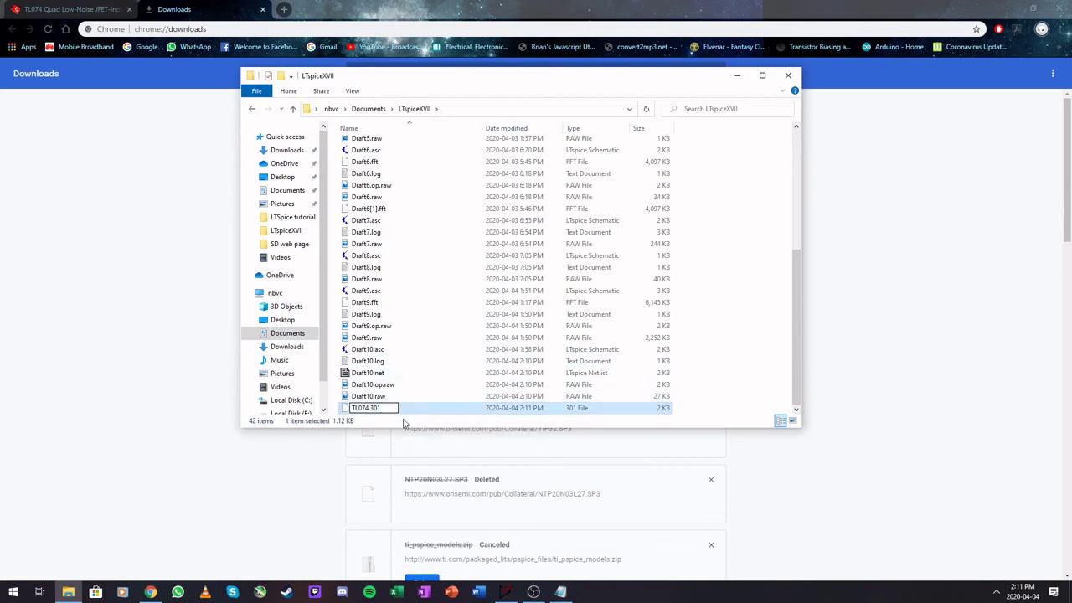
pyautogui.press('BackSpace')
pyautogui.press('BackSpace')
pyautogui.press('BackSpace')
pyautogui.write('txt')
pyautogui.press('Return')
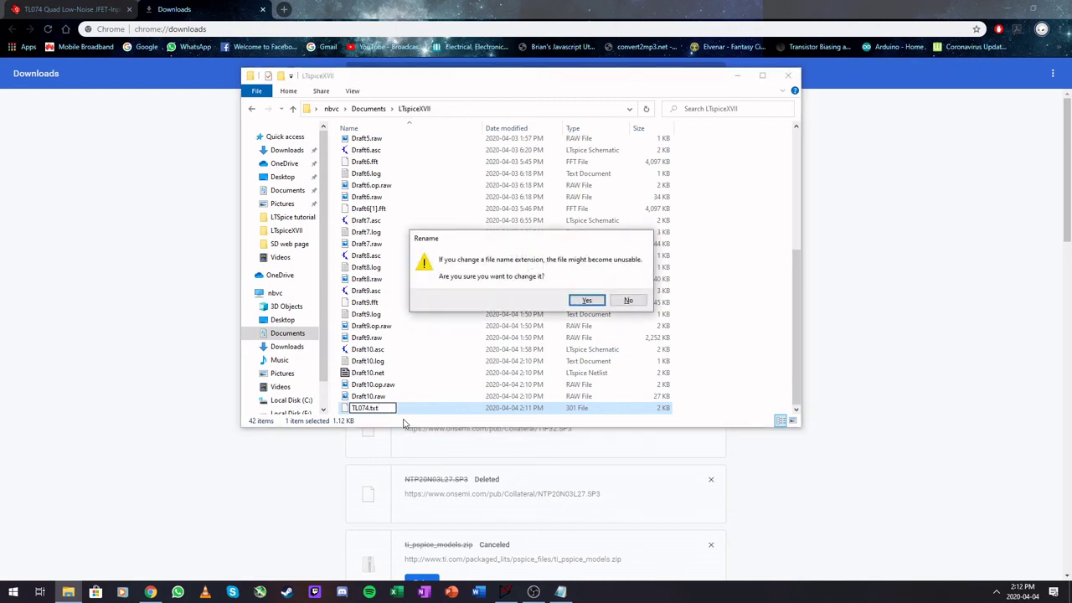
pyautogui.click(585, 302)
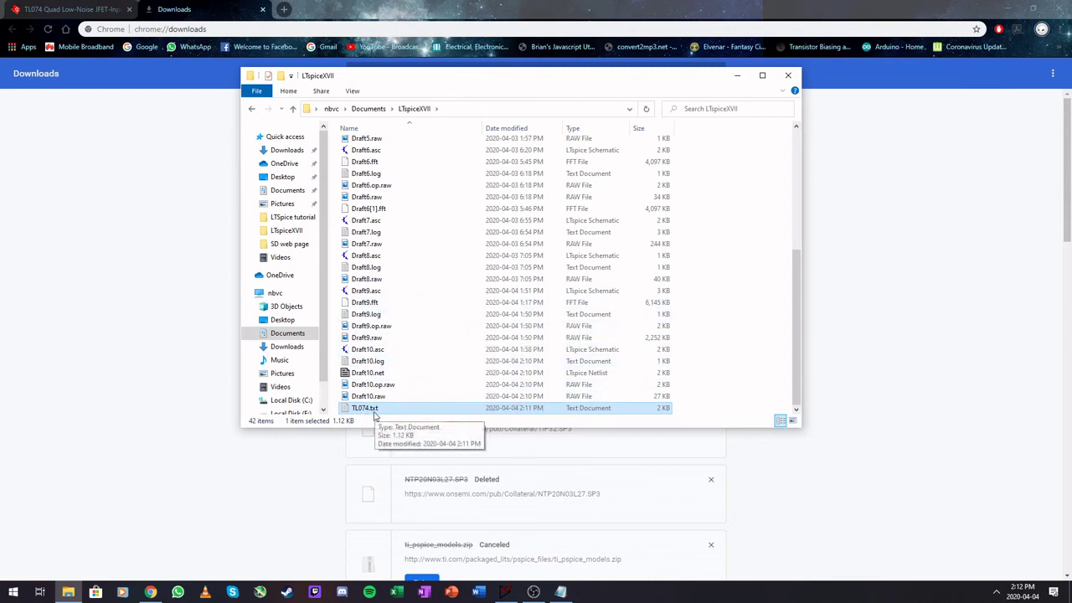
# - Back in LTspice, check the working folder path in the Open dialog without opening anything
pyautogui.click(789, 74)
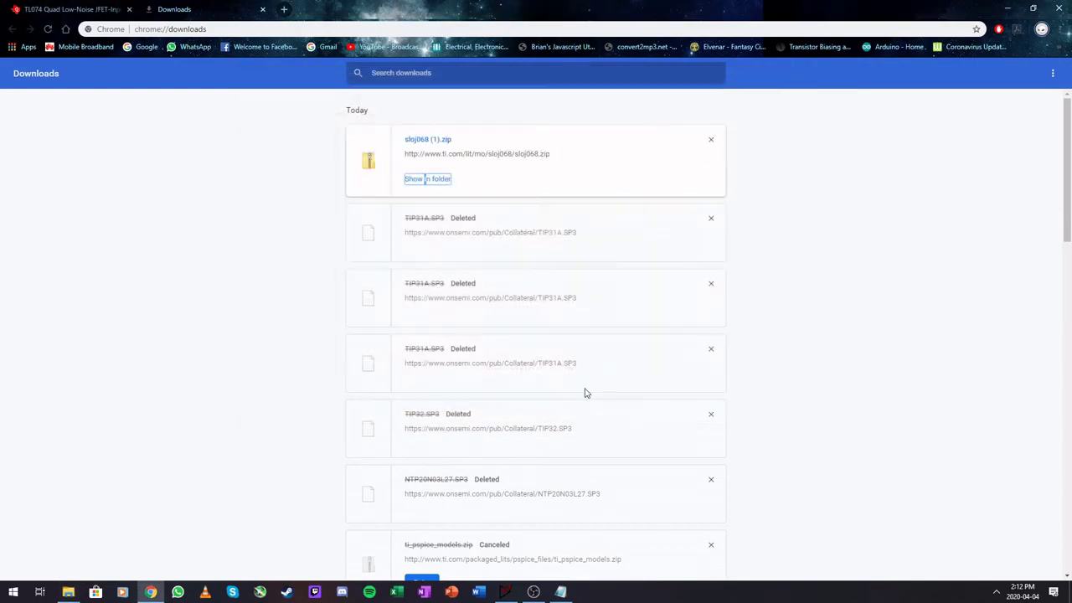
pyautogui.click(506, 592)
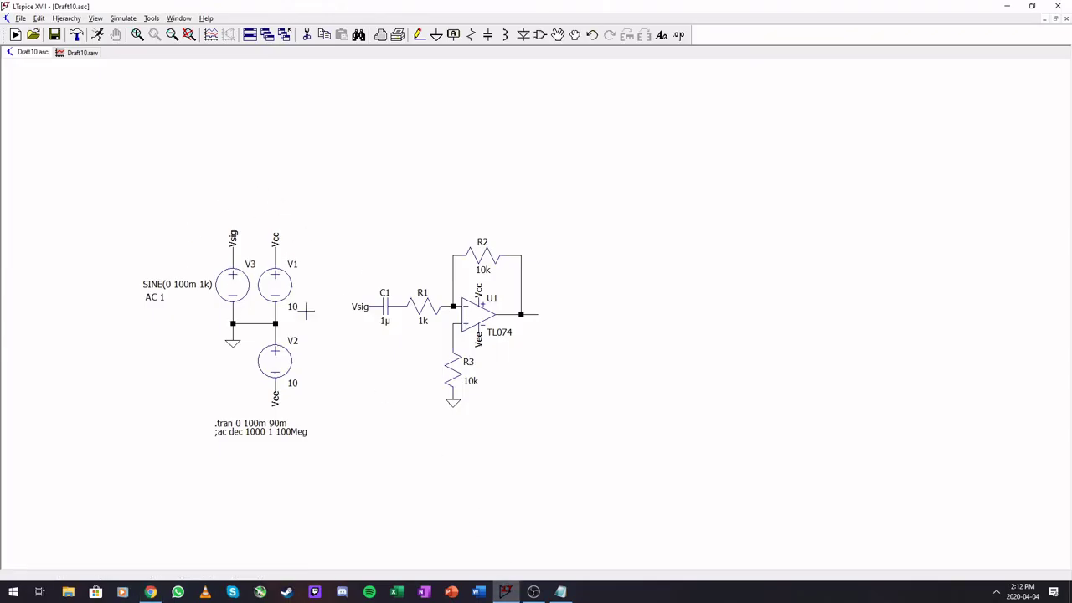
pyautogui.click(34, 35)
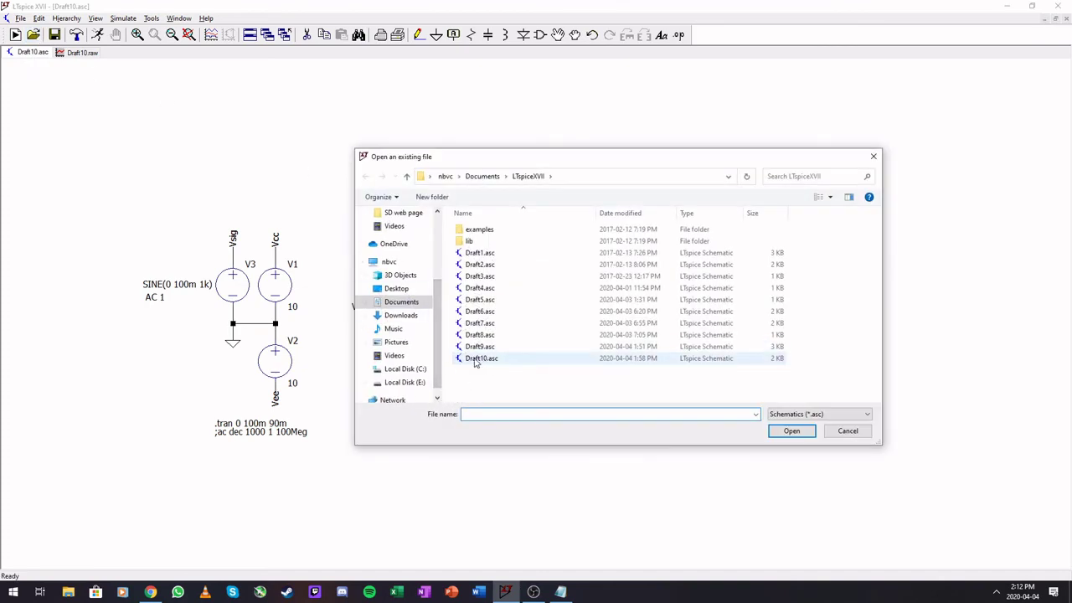
pyautogui.click(423, 177)
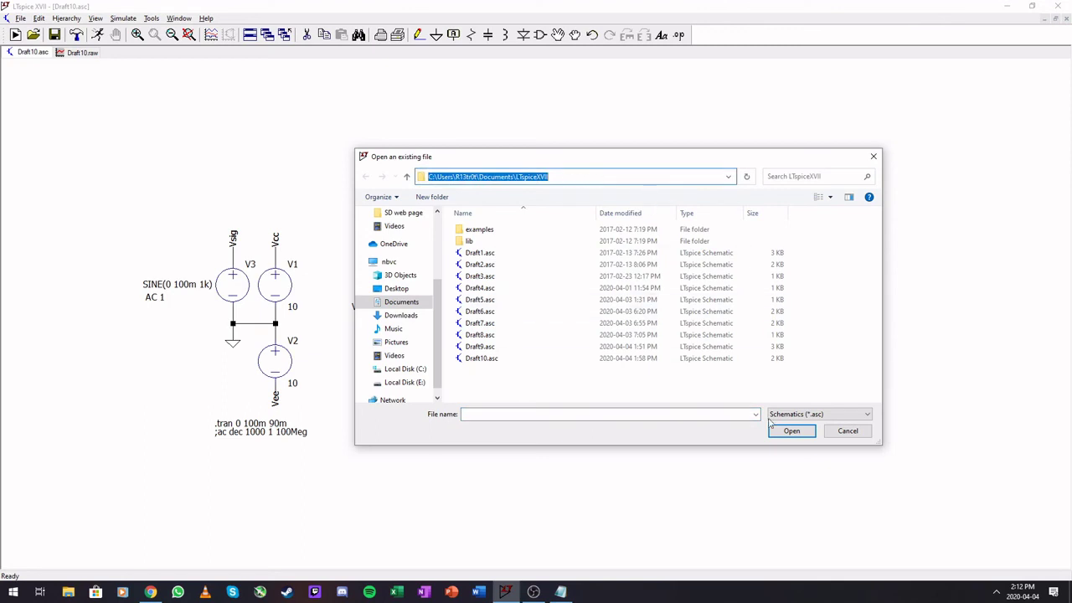
pyautogui.click(847, 432)
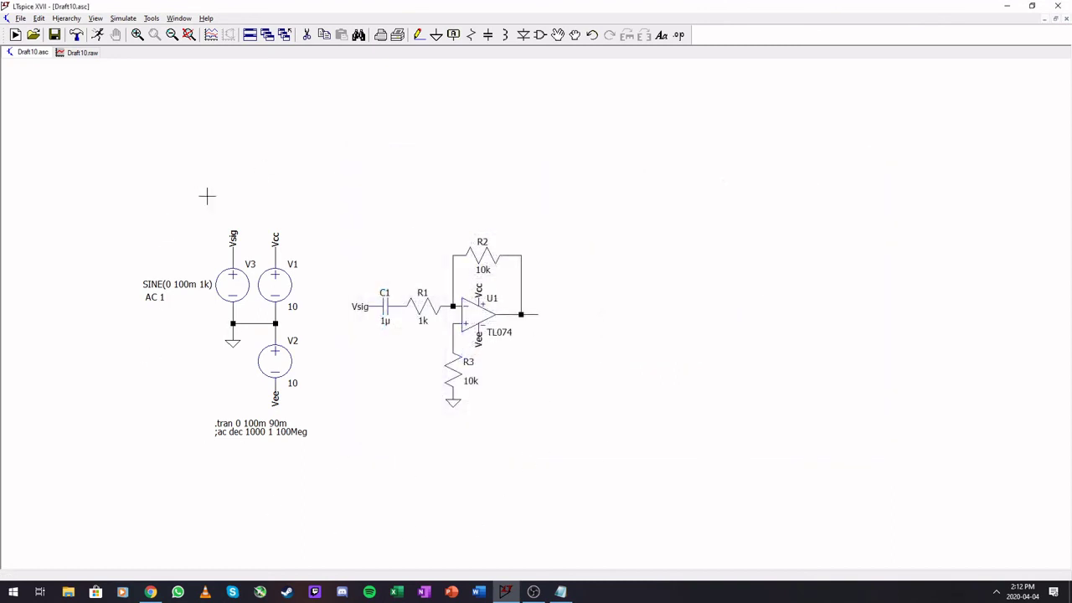
# - Place a .include TL074.txt directive below the .tran line and fit the schematic to the window
pyautogui.click(680, 37)
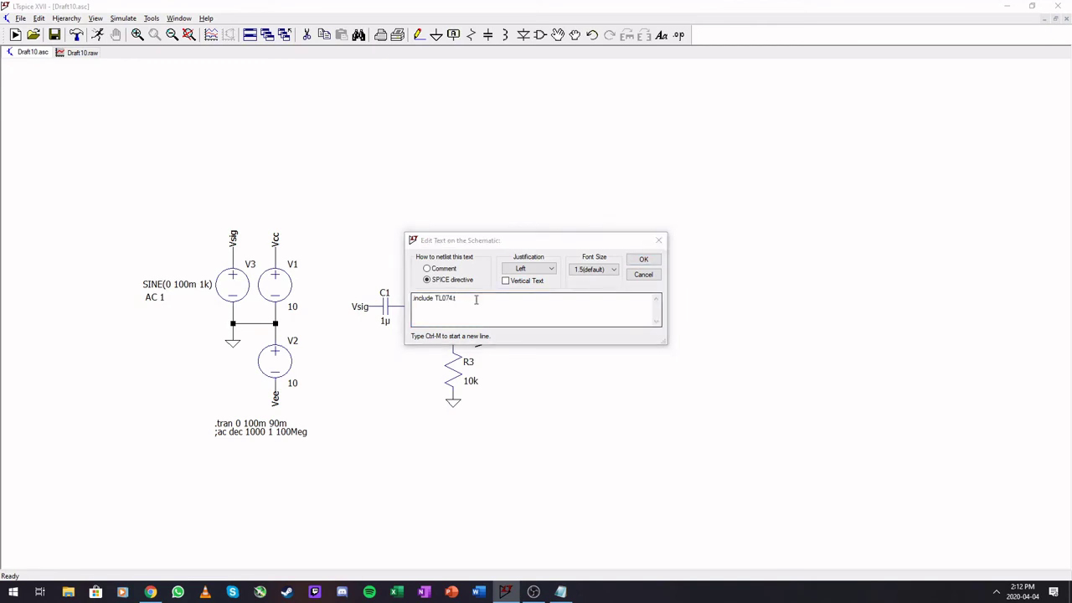
pyautogui.click(476, 299)
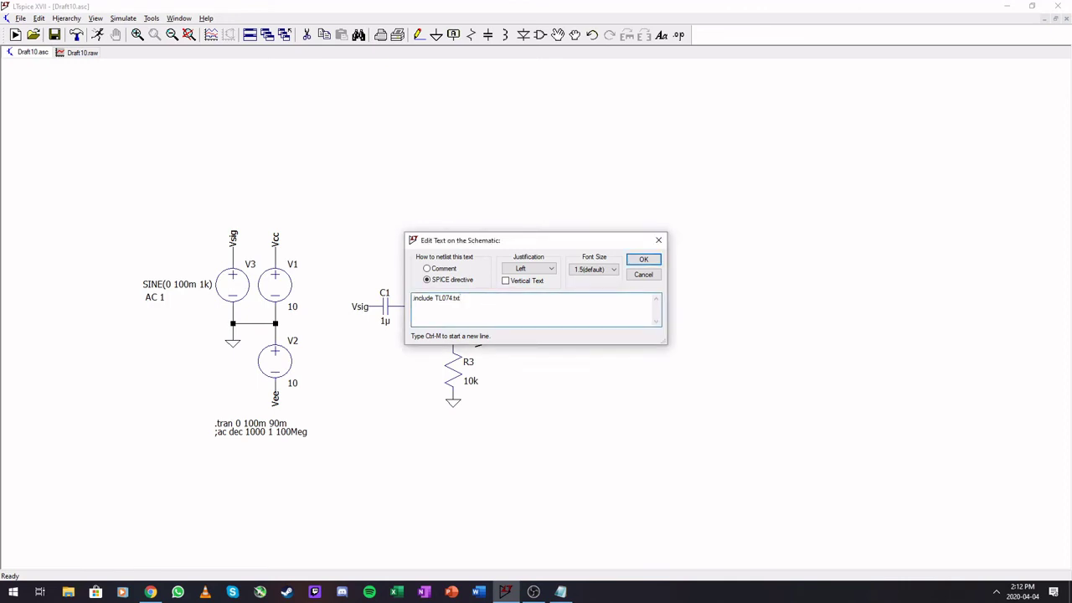
pyautogui.press('Return')
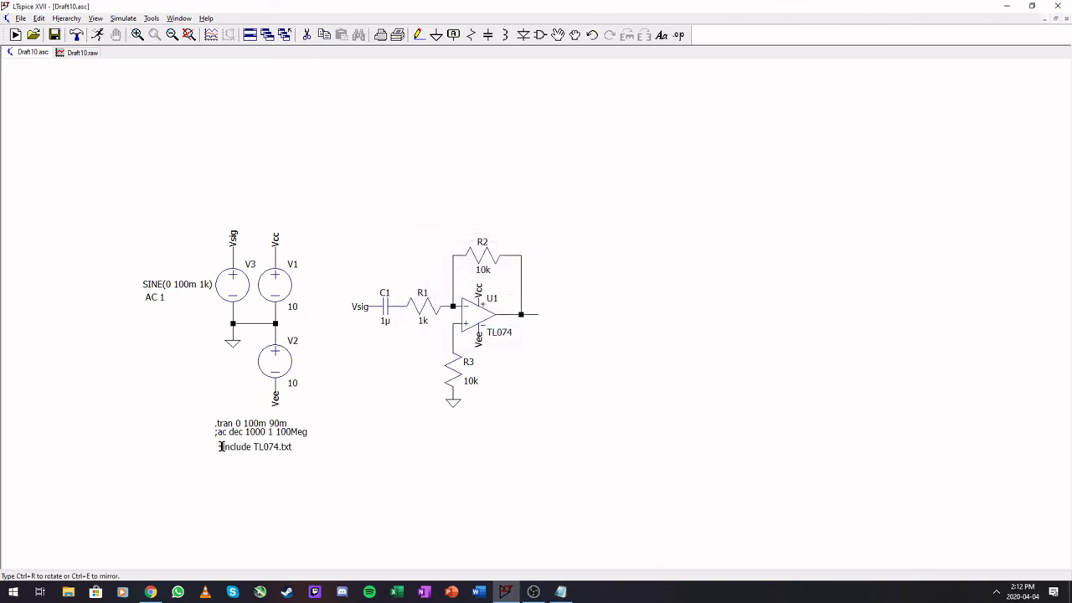
pyautogui.click(213, 442)
pyautogui.press('space')
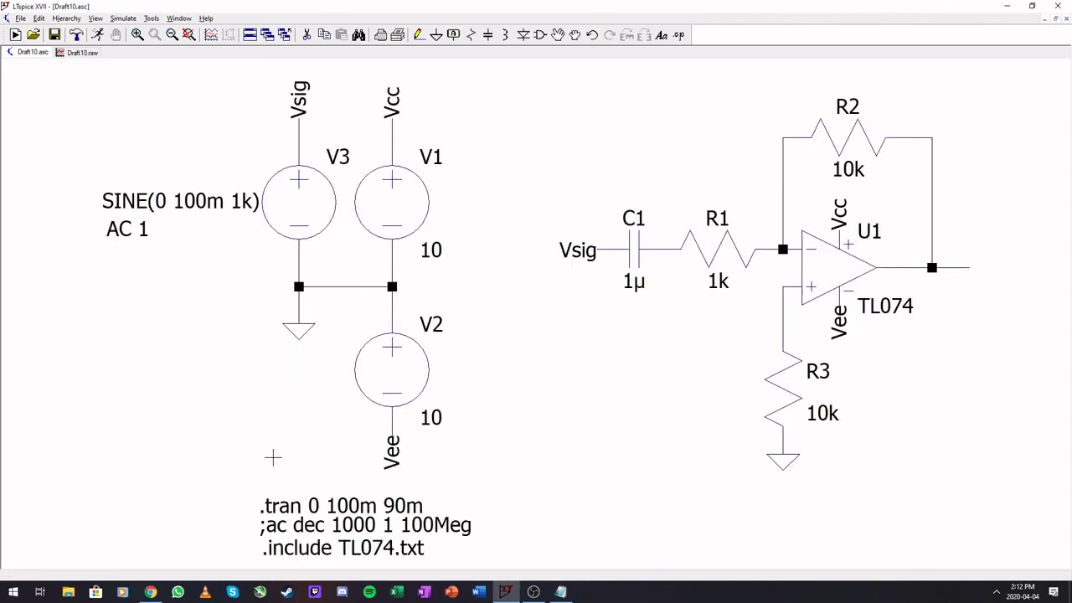
# - Run the transient simulation, plotting V(n002) as a ±1 V sine over 10 ms
pyautogui.click(97, 35)
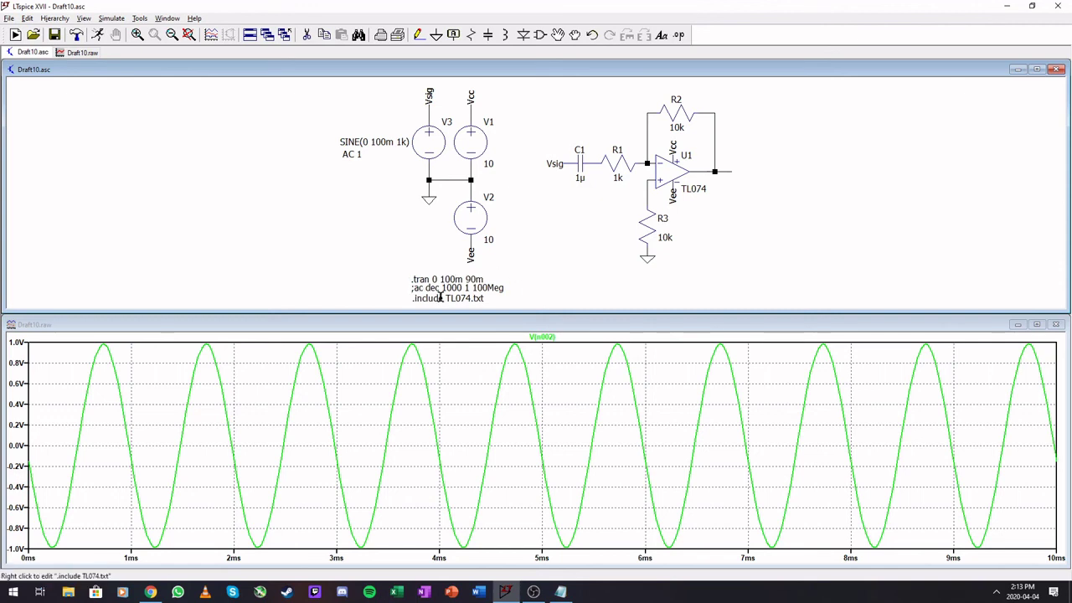
# - Uncomment the .ac dec 1000 1 100Meg directive and run it for a V(n002) Bode plot
pyautogui.rightClick(419, 289)
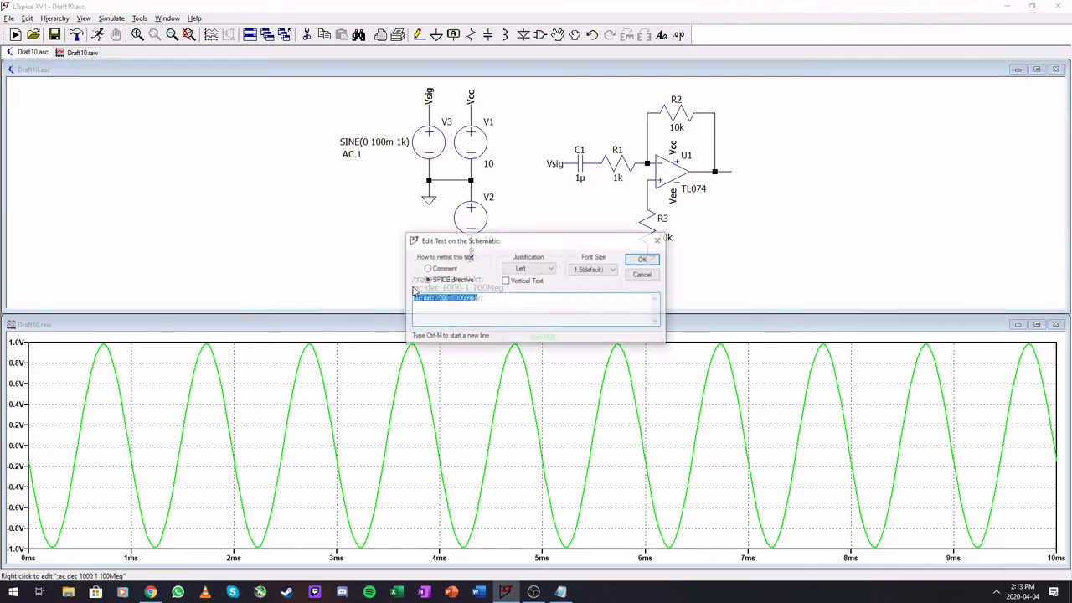
pyautogui.click(419, 304)
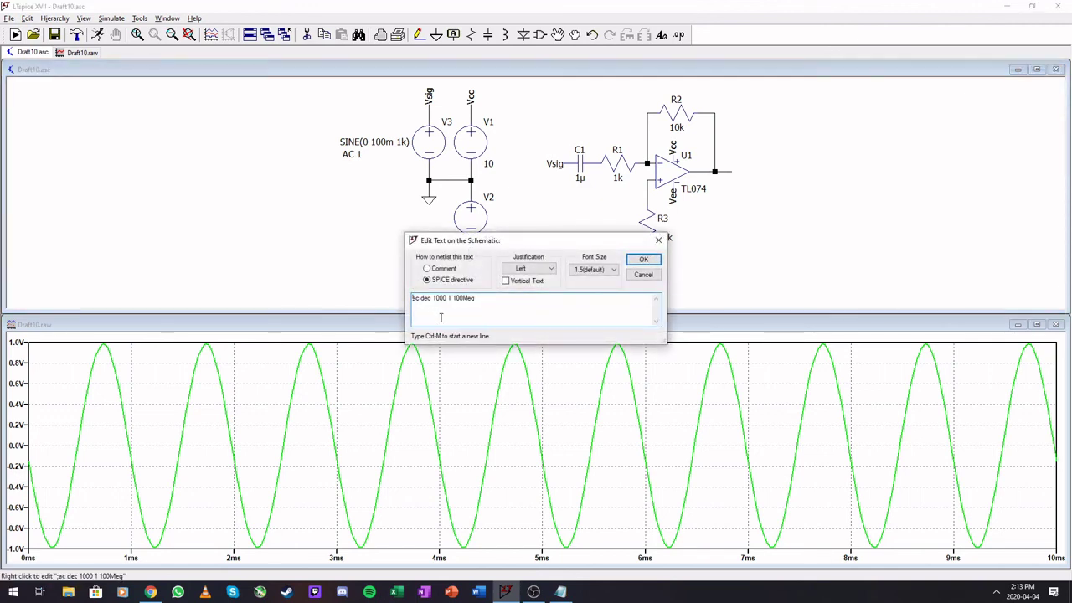
pyautogui.press('Return')
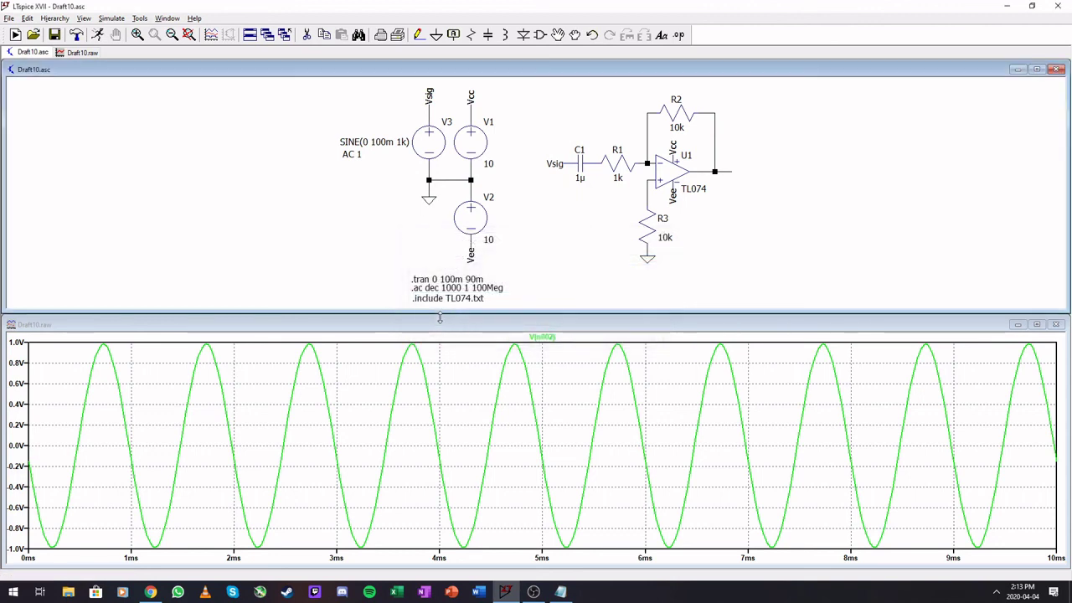
pyautogui.click(98, 34)
pyautogui.click(466, 284)
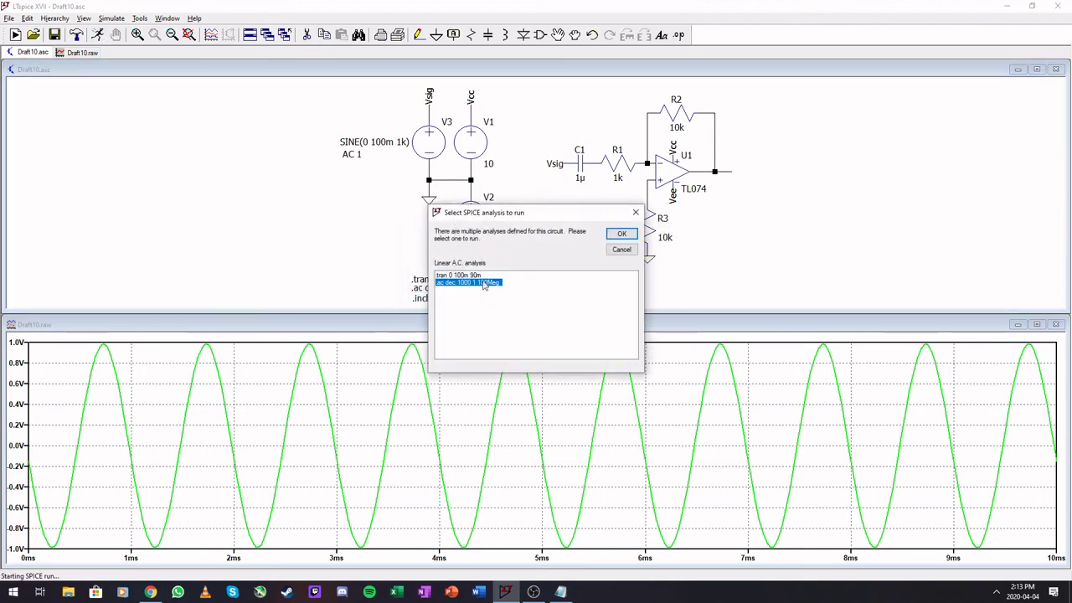
pyautogui.click(622, 234)
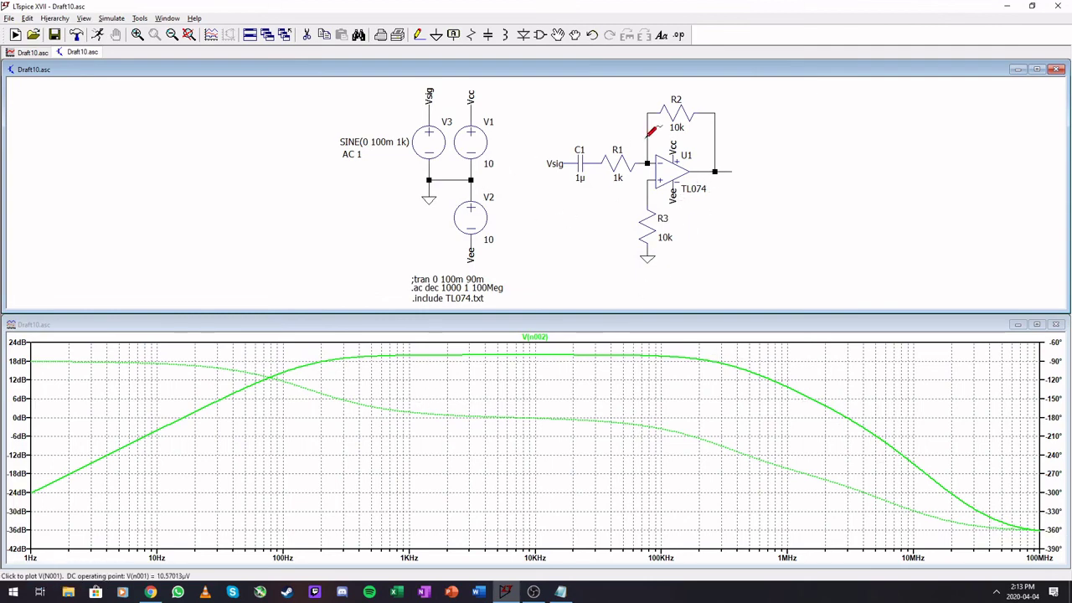
# - Set R2 to 100k and rerun the AC sweep for about 40 dB passband gain
pyautogui.rightClick(676, 128)
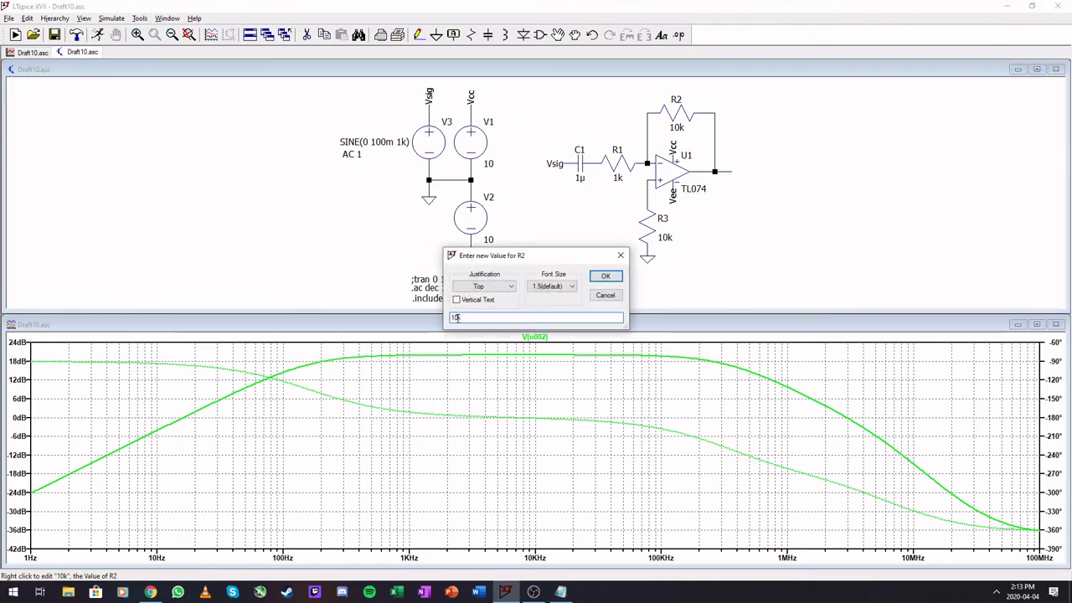
pyautogui.write('0')
pyautogui.press('Return')
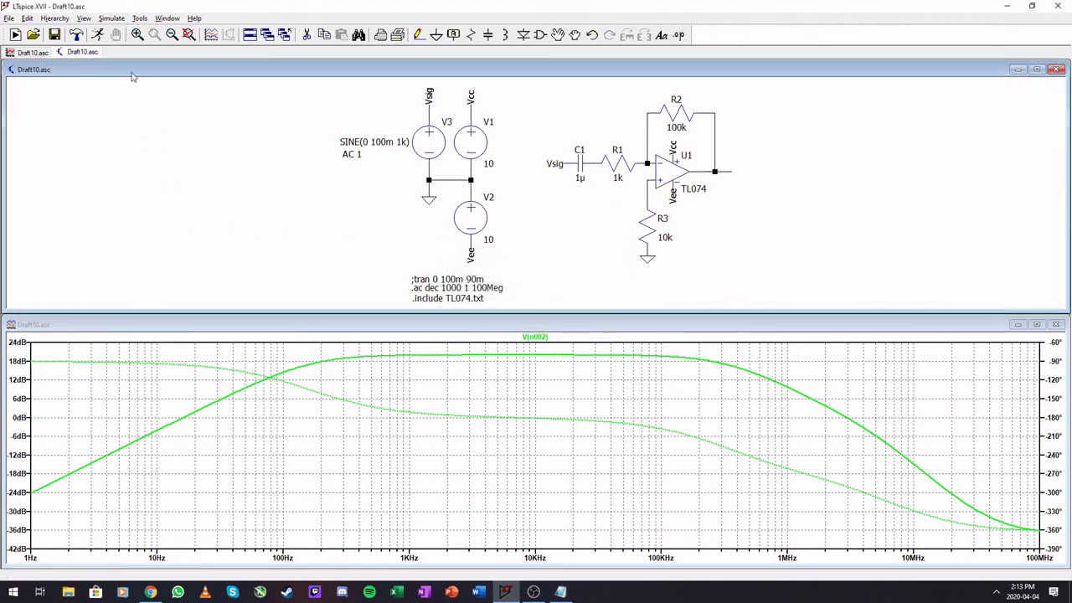
pyautogui.click(98, 36)
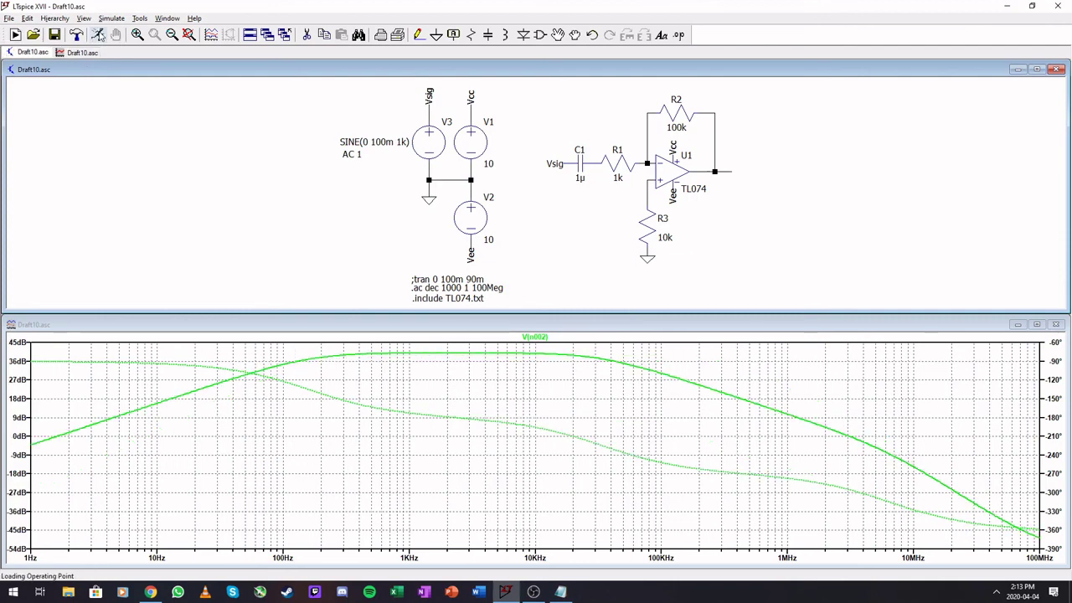